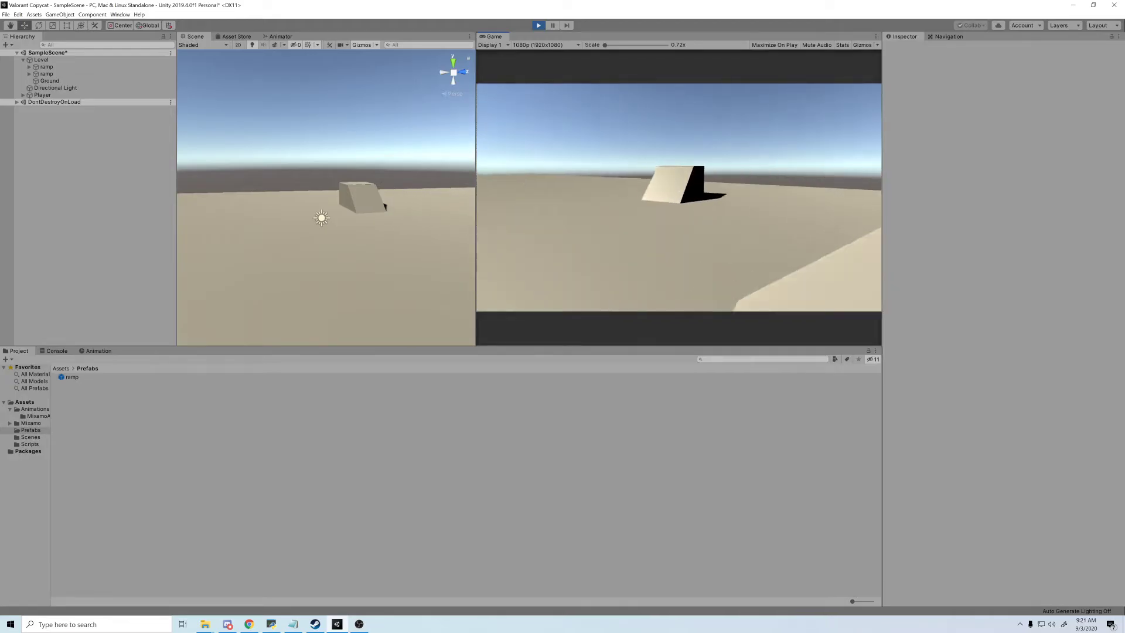
- Play-test the running scene by moving and jumping the player across the ground and around both ramps
key("space")
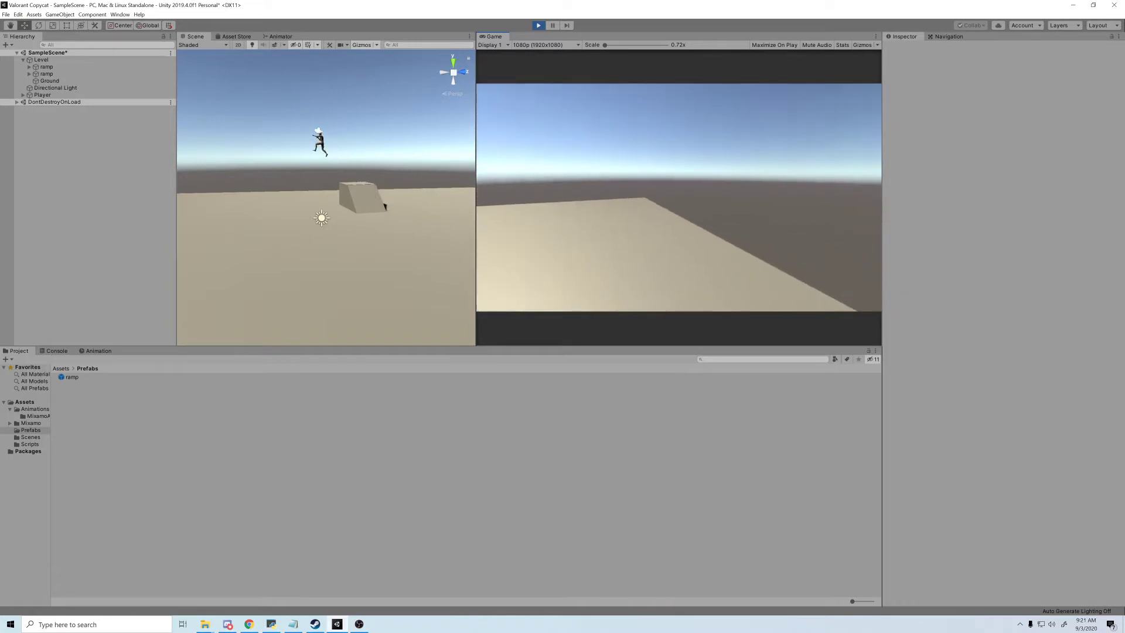
key("w")
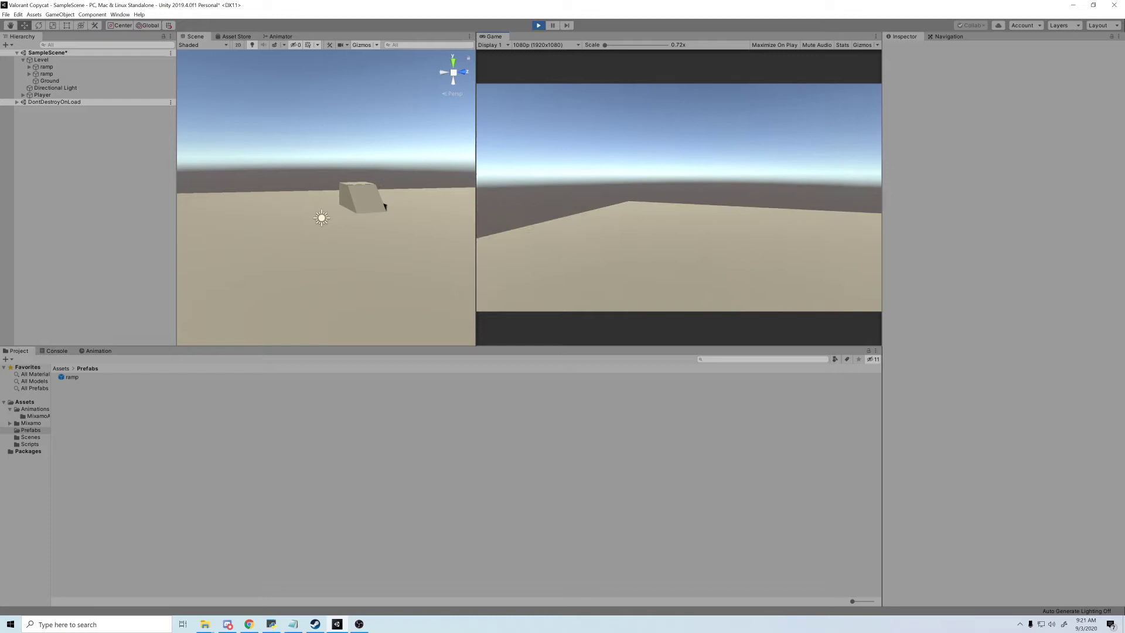
key("w")
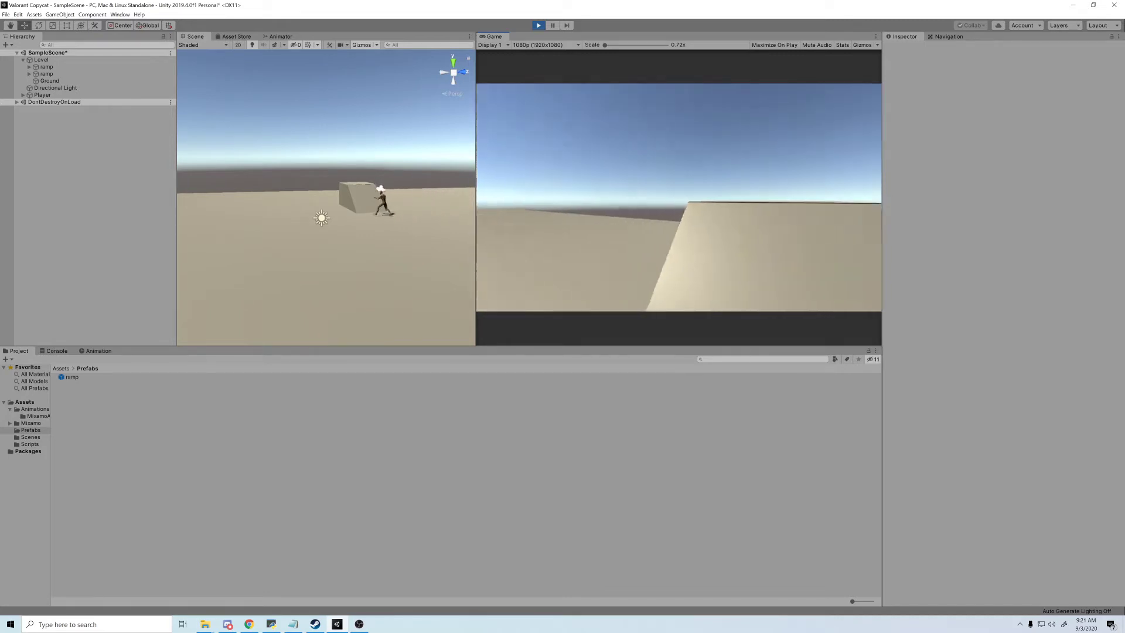
key("space")
key("w")
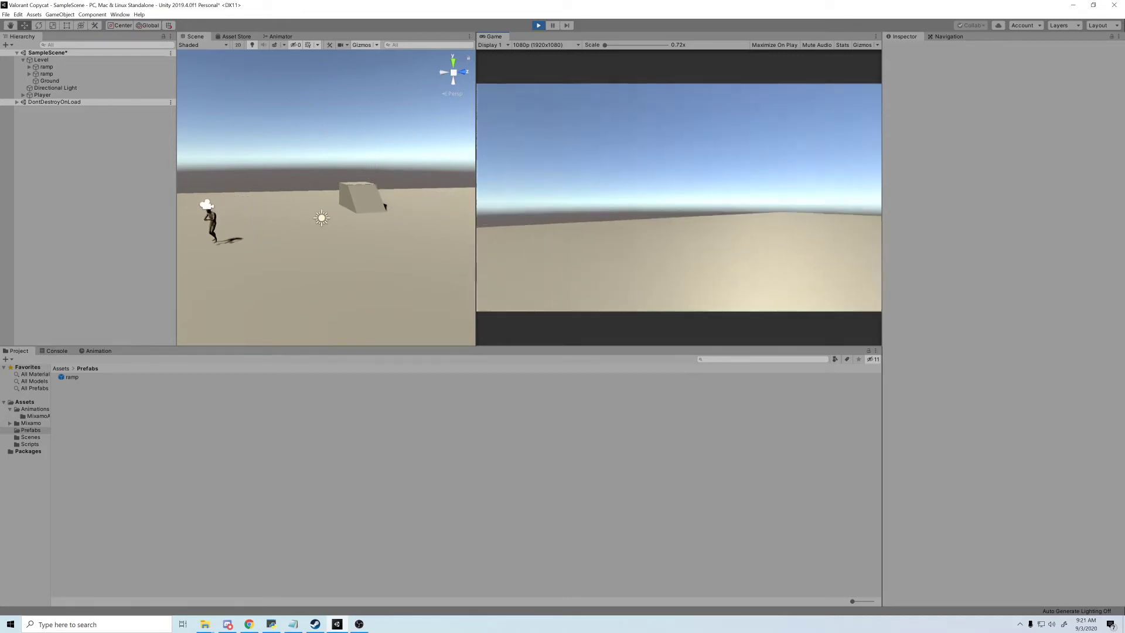
key("w")
key("w")
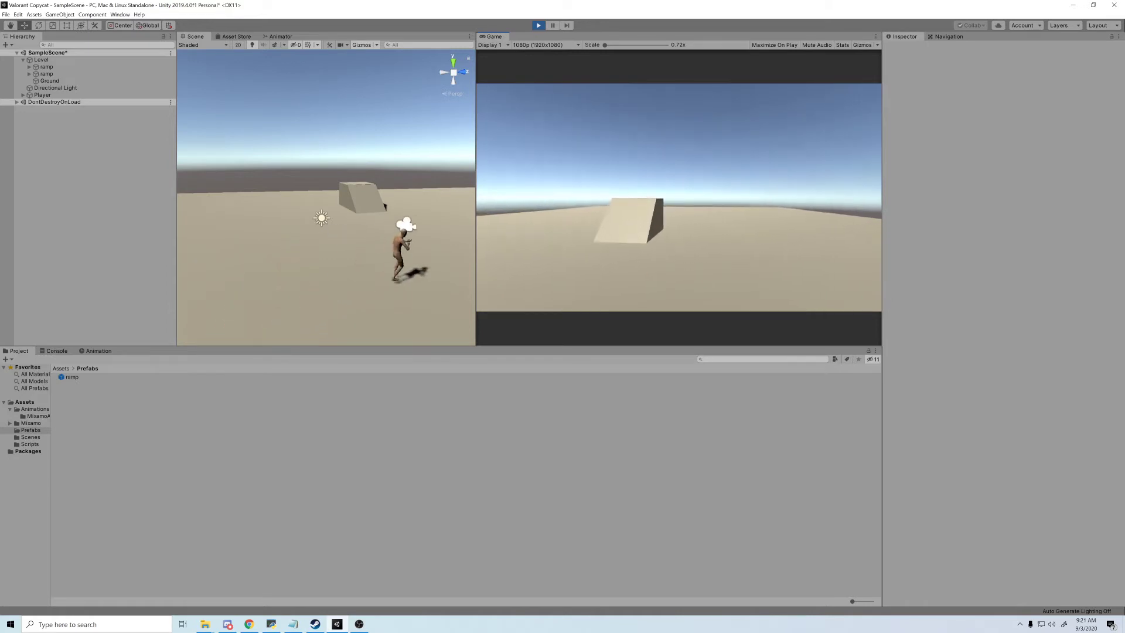
key("w")
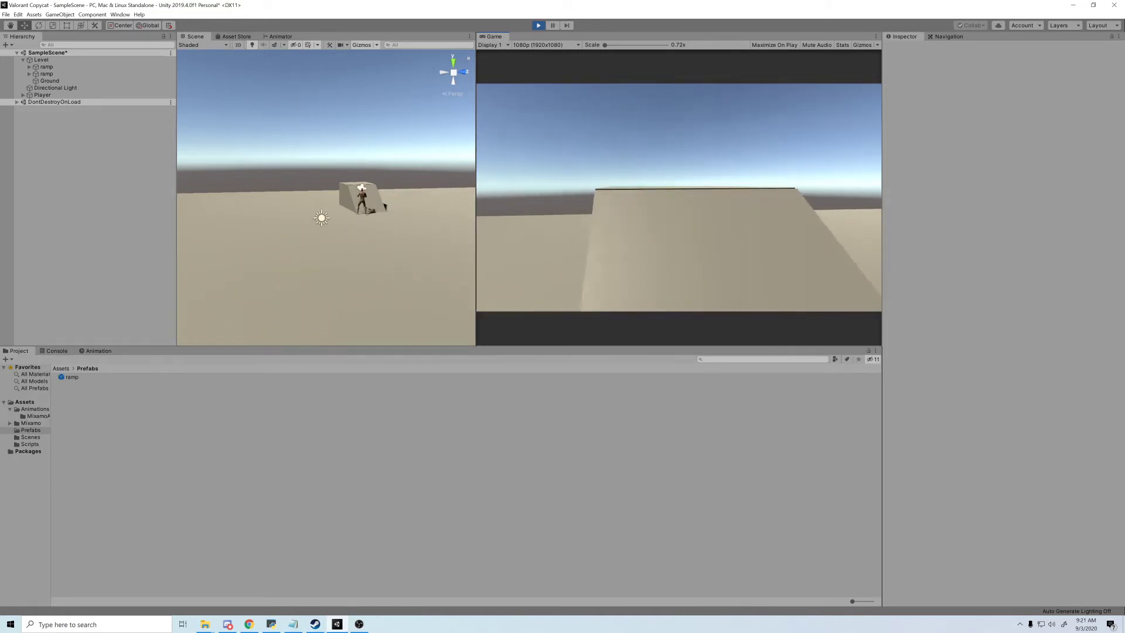
key("space")
key("w")
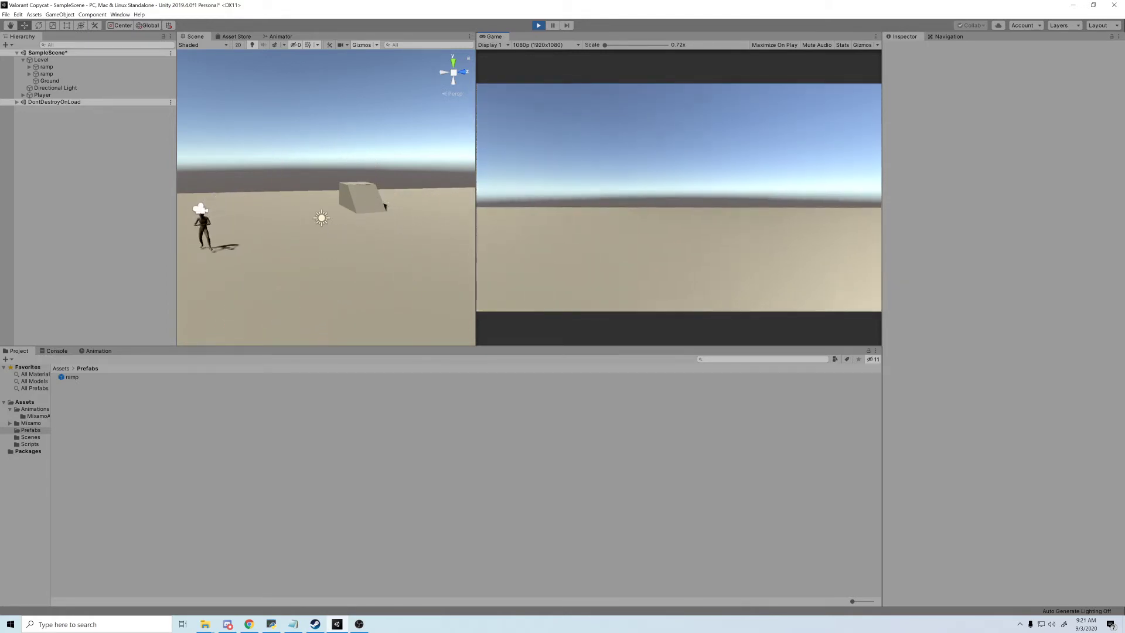
key("w")
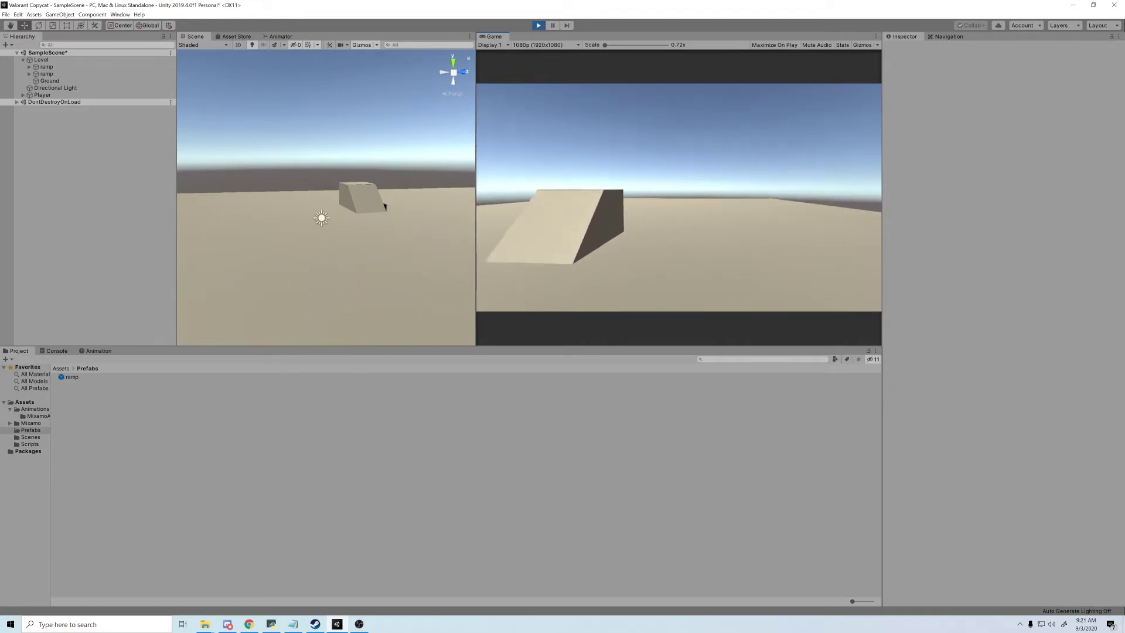
key("w")
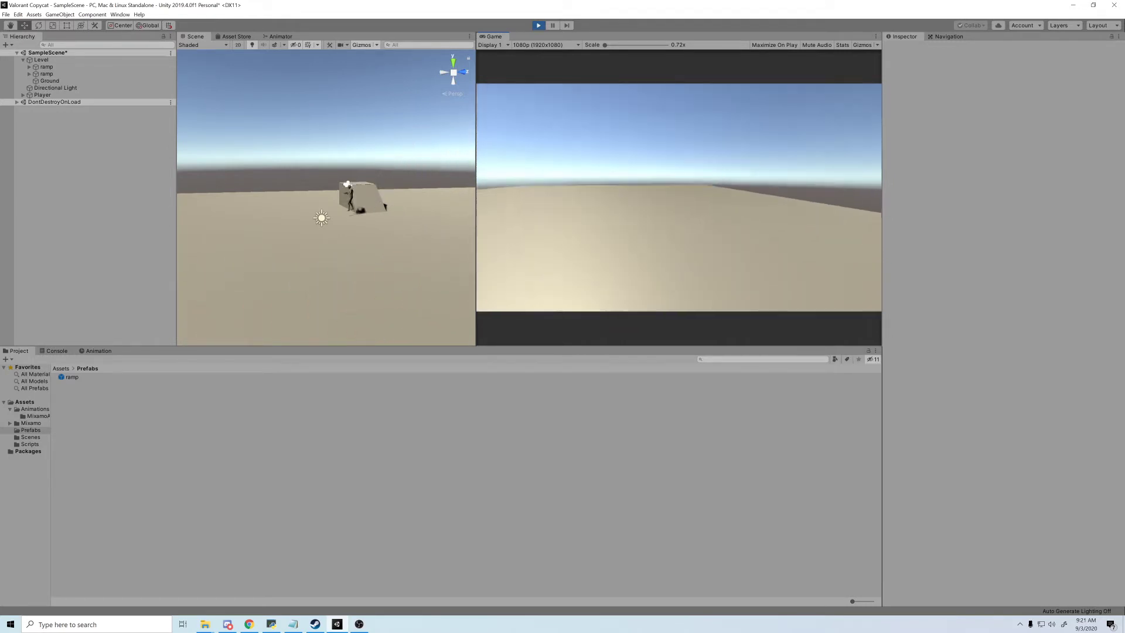
key("w")
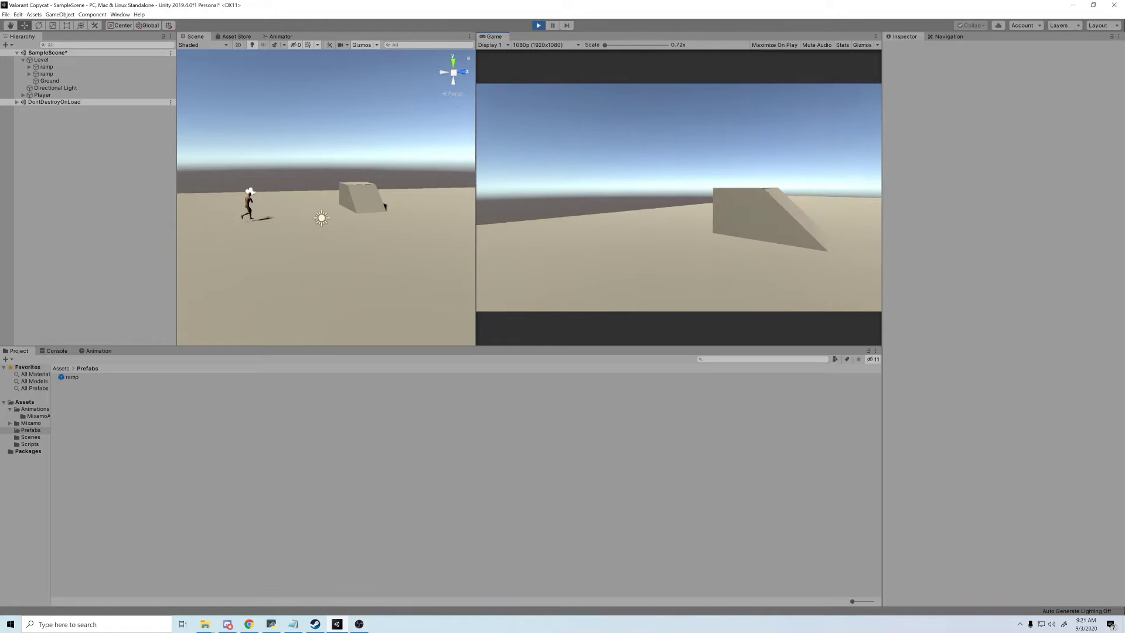
key("w")
key("w")
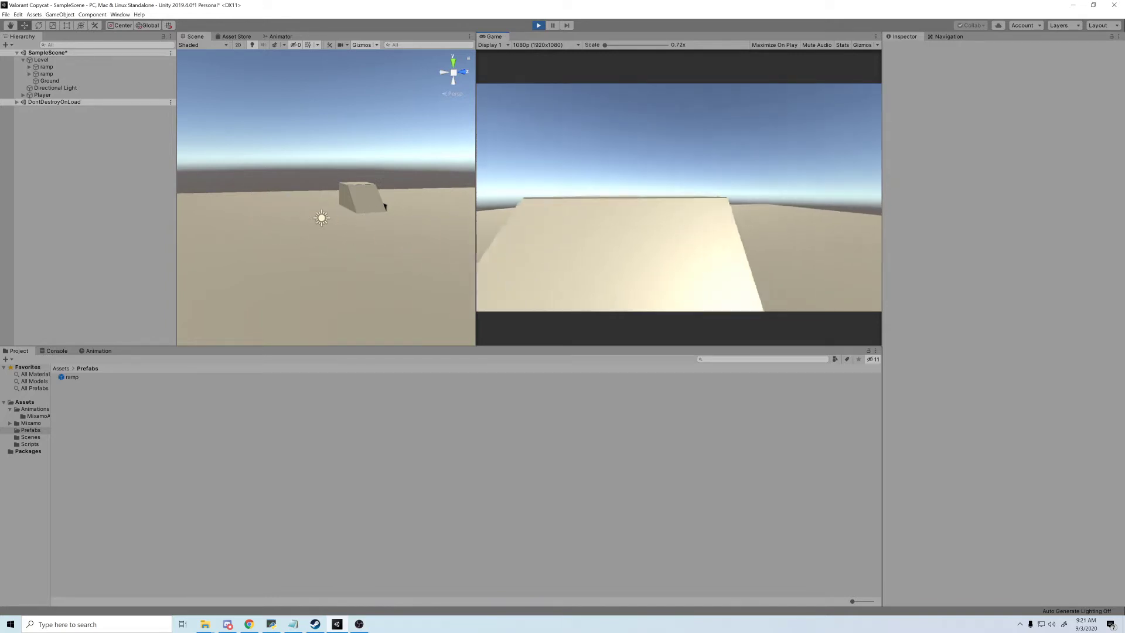
key("w")
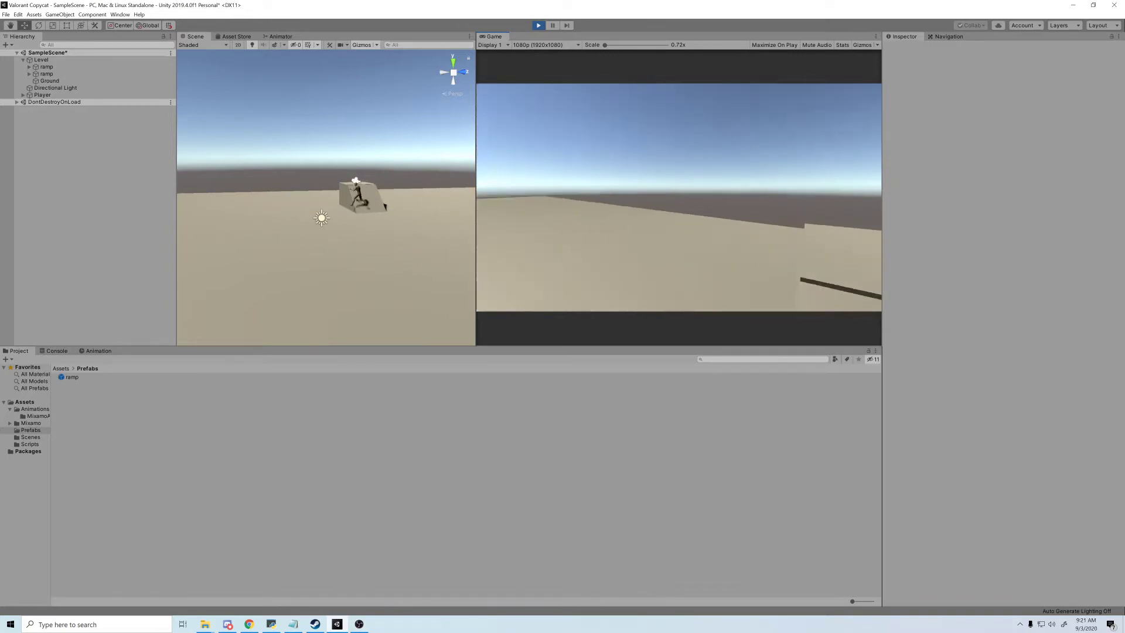
key("space")
key("w")
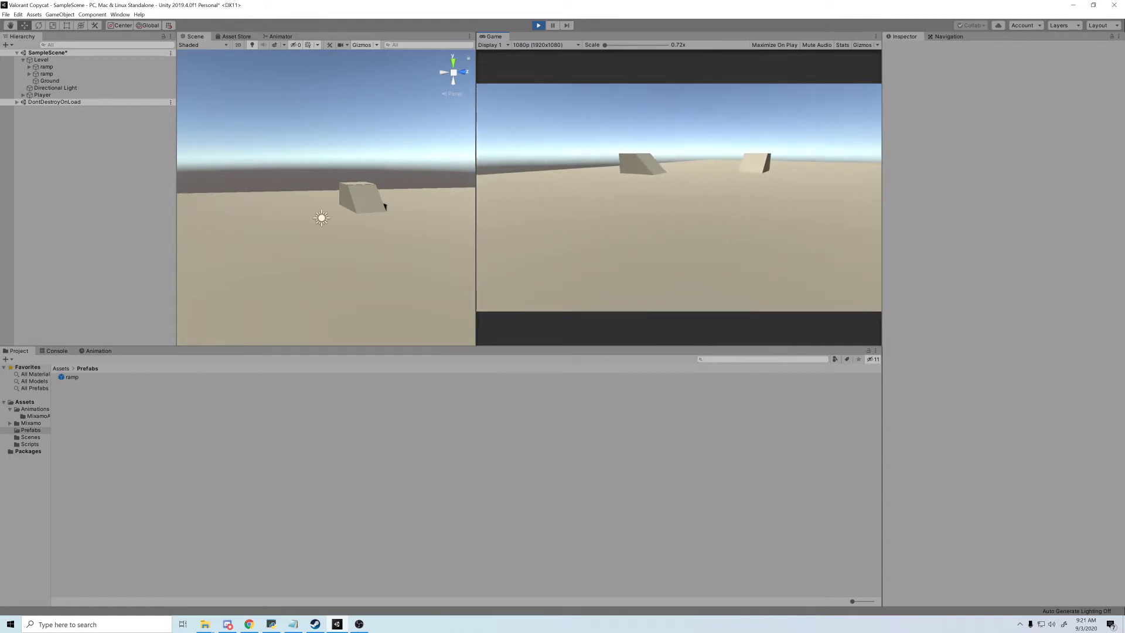
key("w")
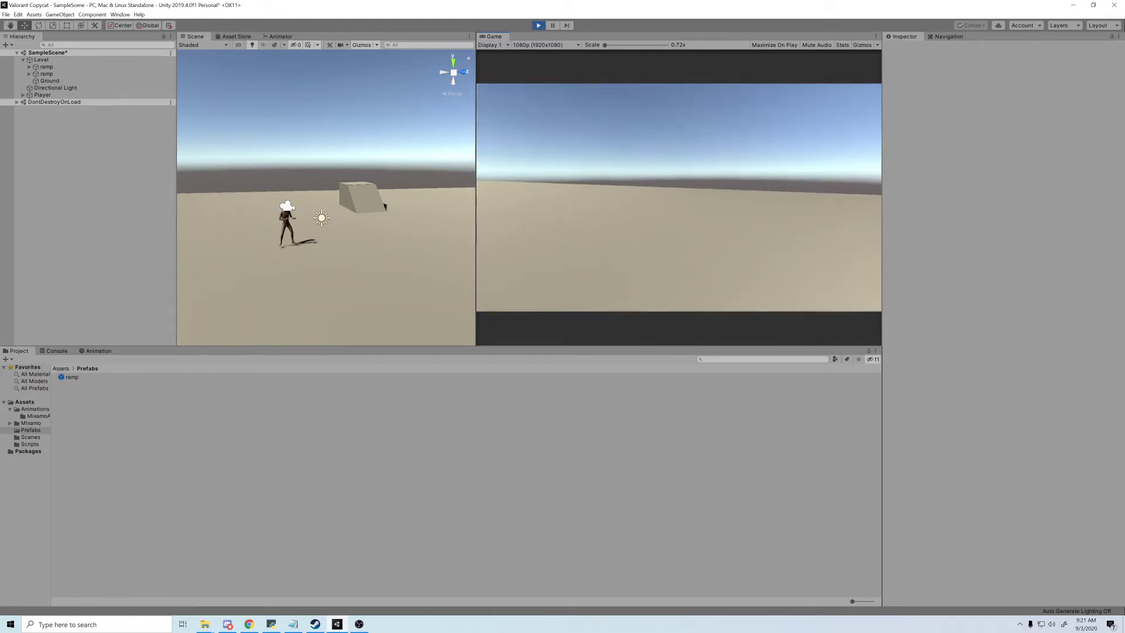
key("w")
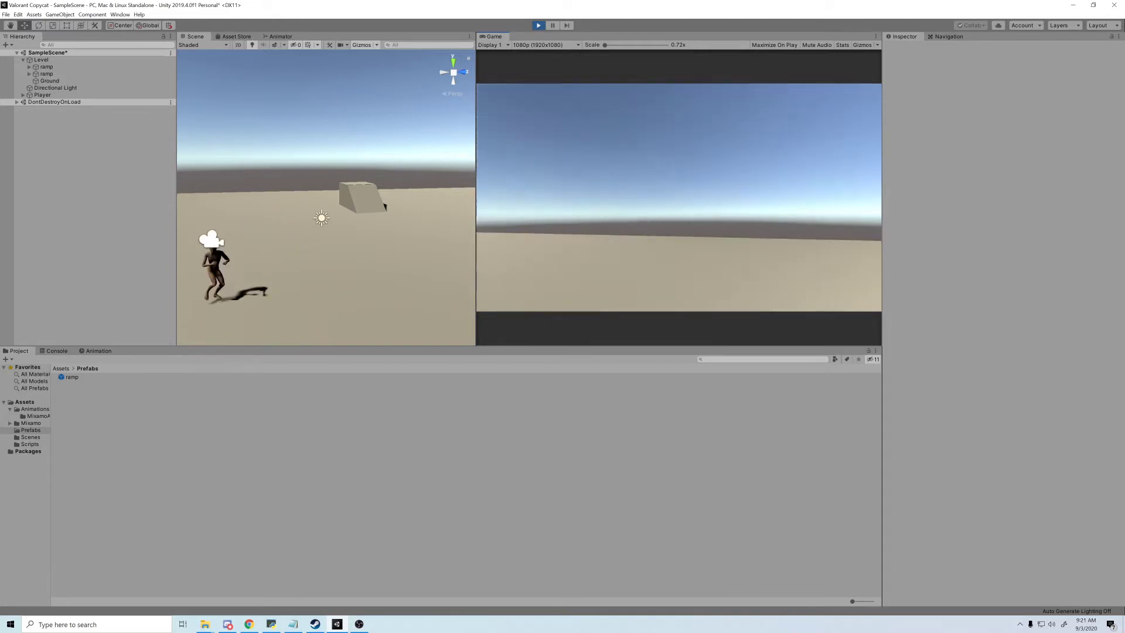
key("w")
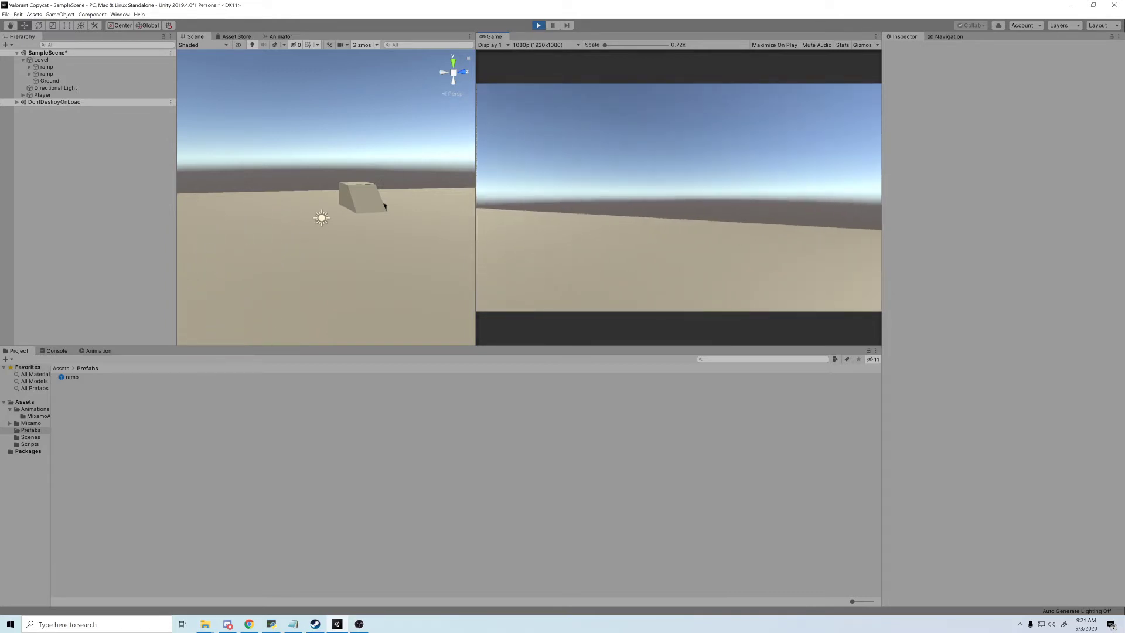
key("w")
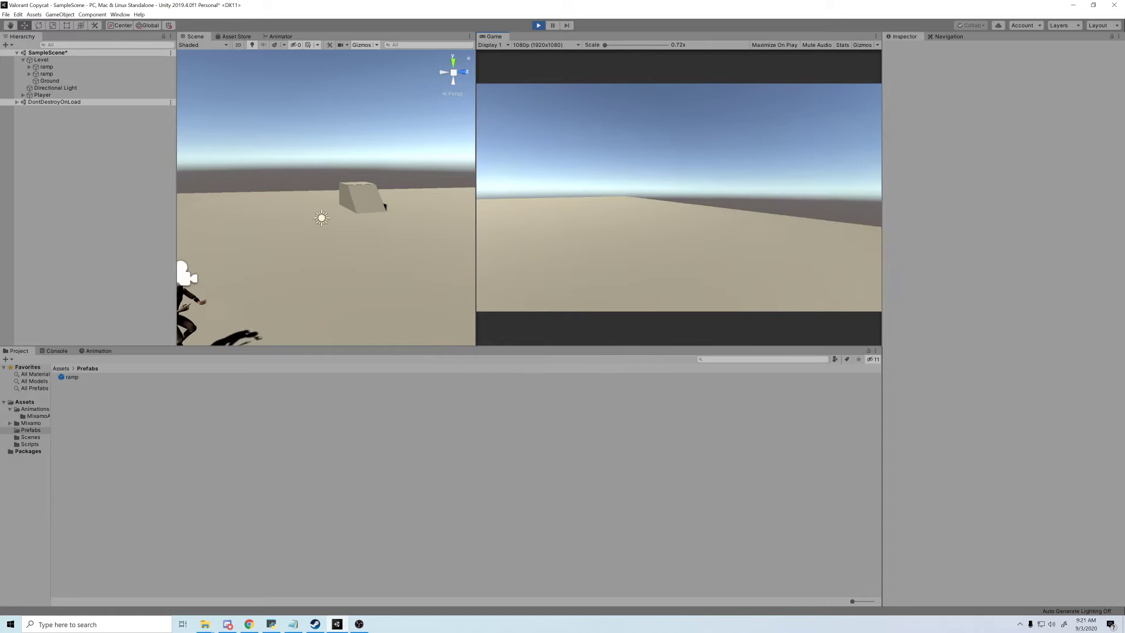
key("w")
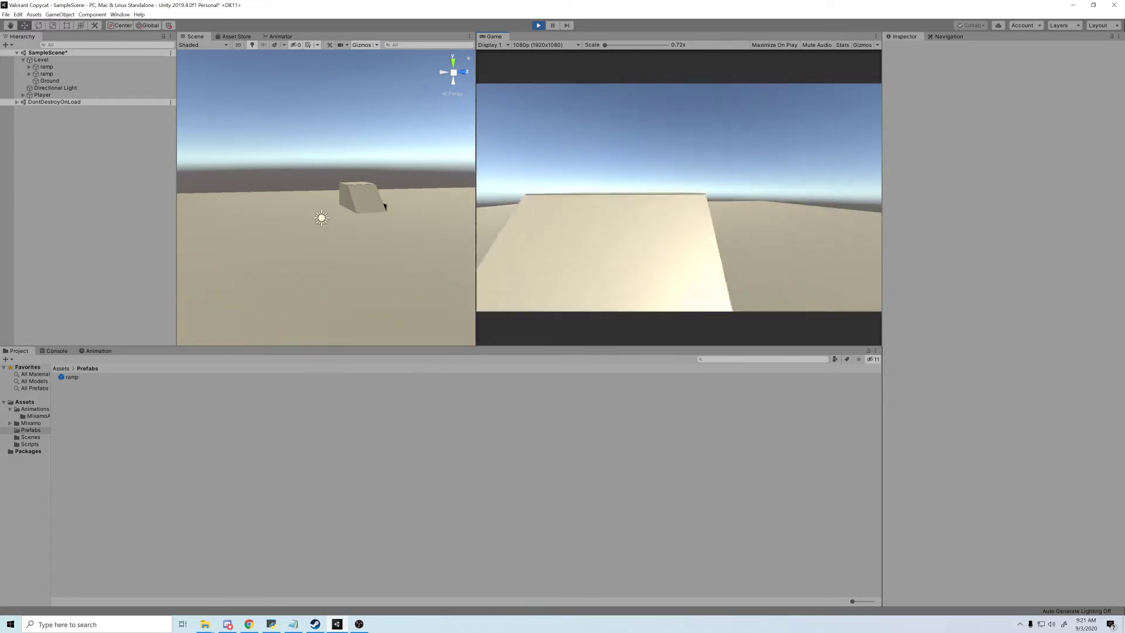
key("w")
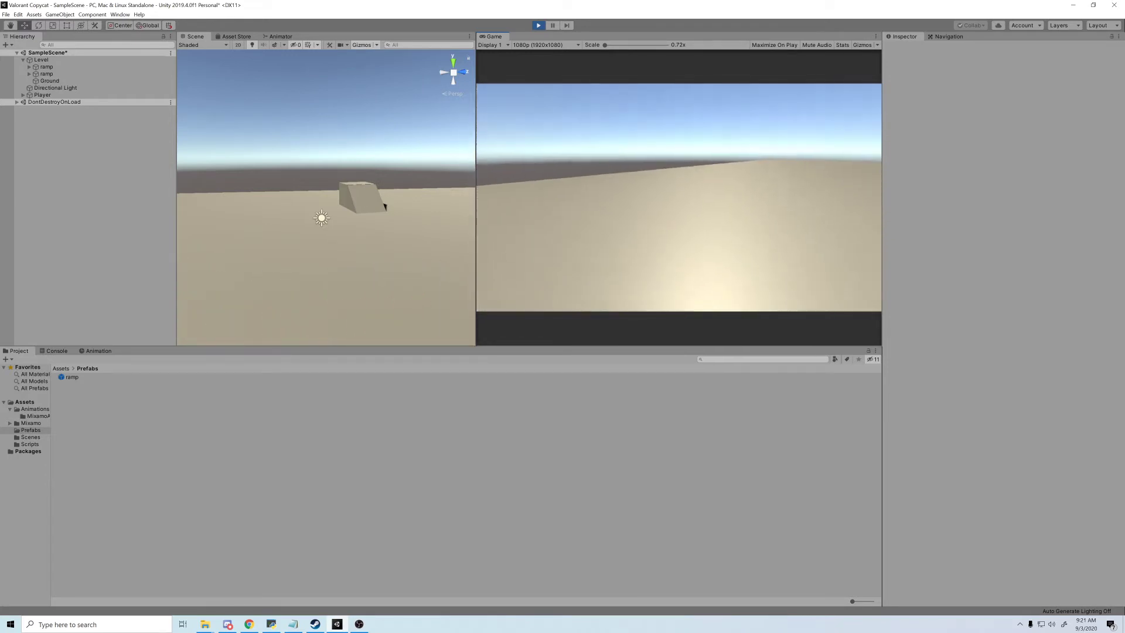
key("w")
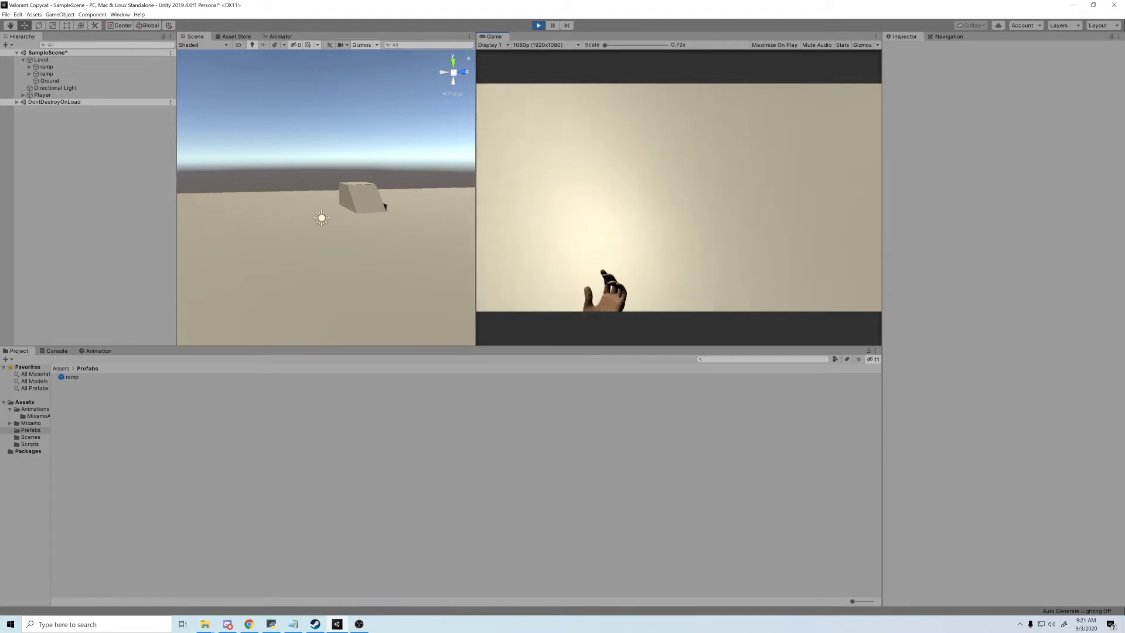
key("w")
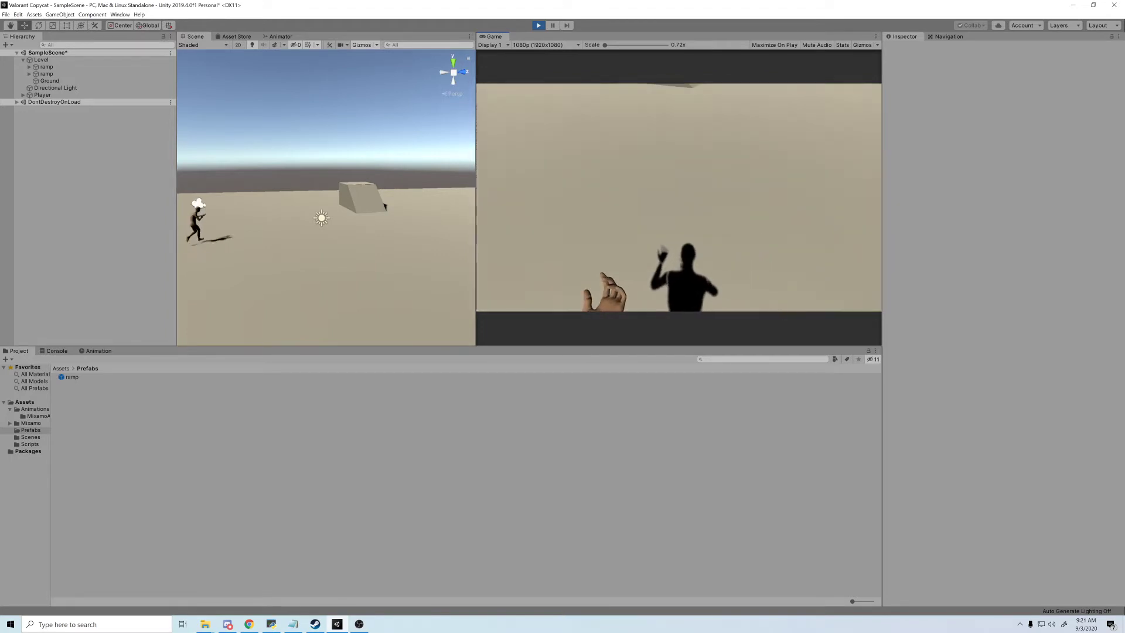
key("w")
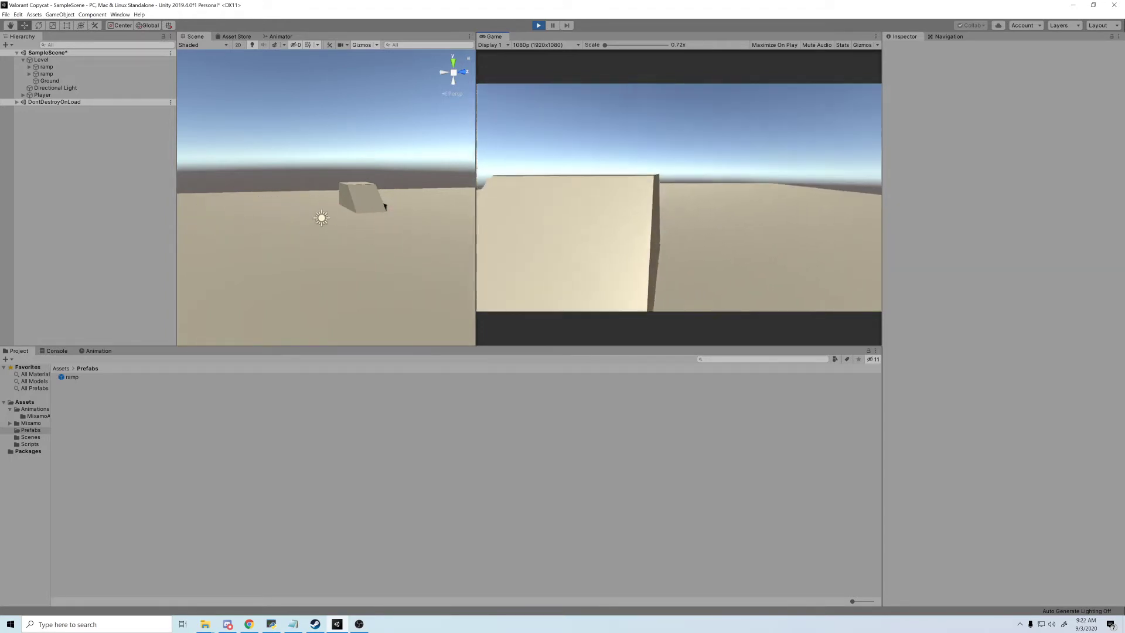
key("w")
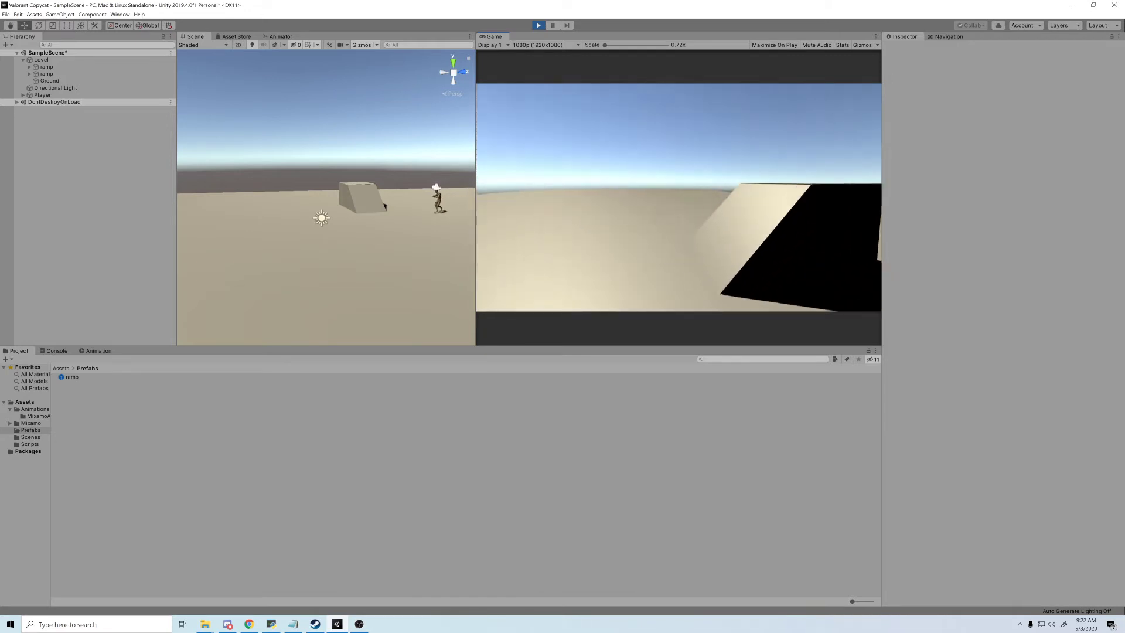
key("w")
key("space")
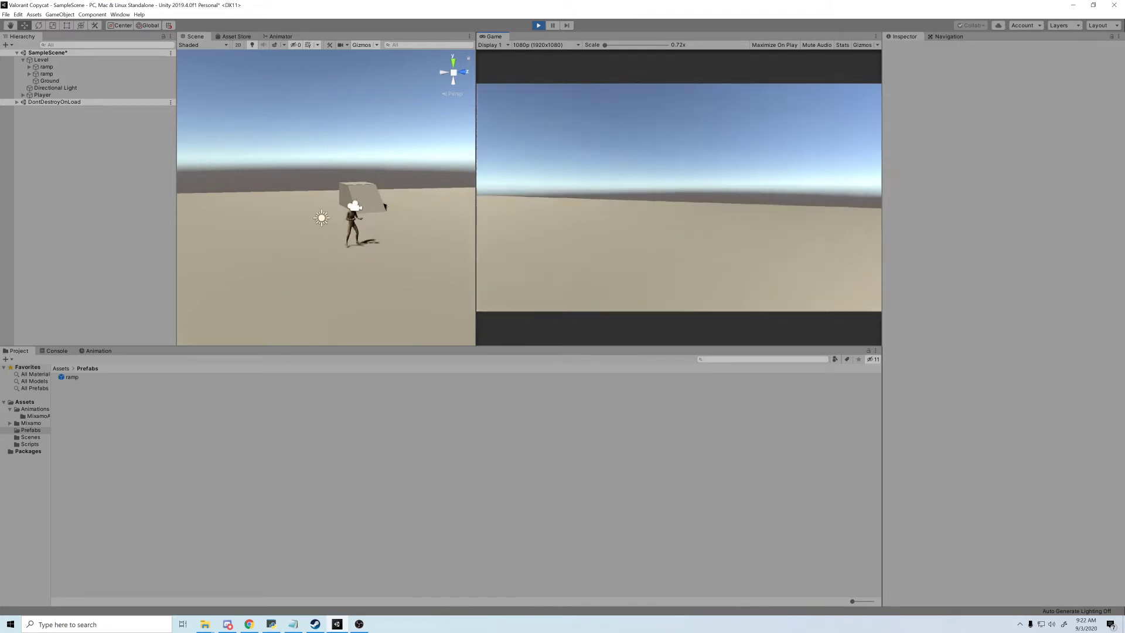
key("w")
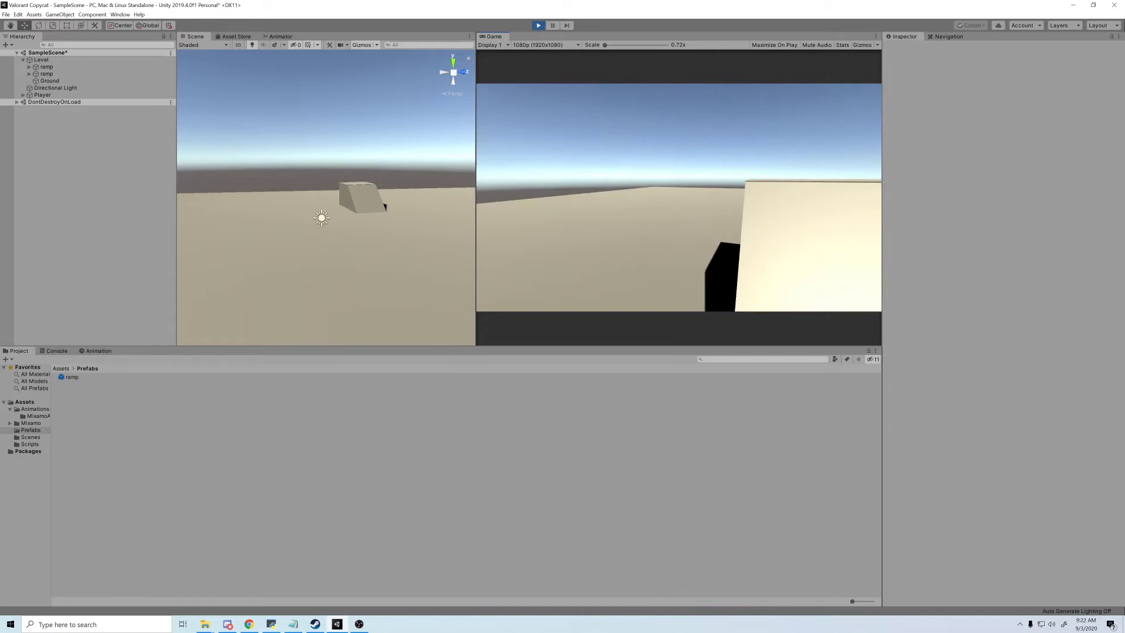
key("w")
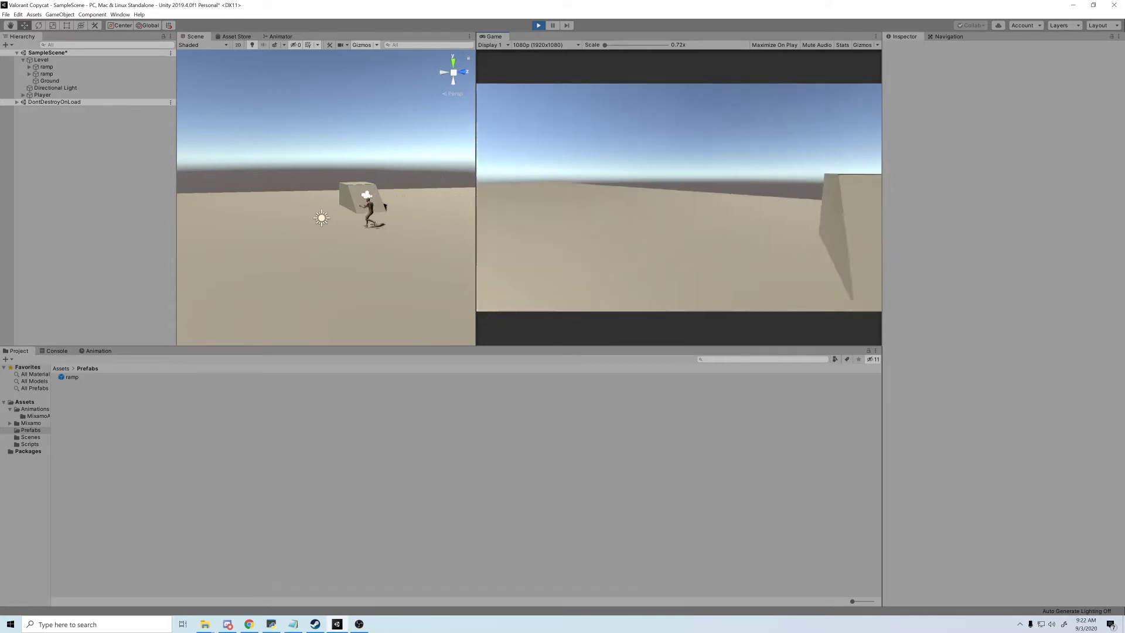
key("w")
key("space")
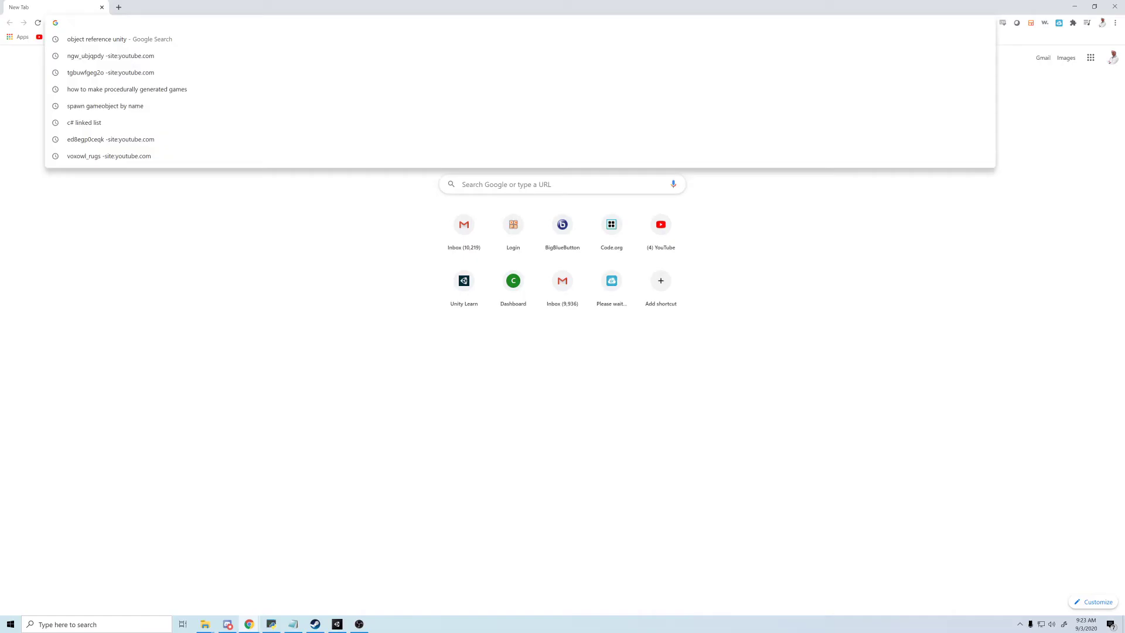
- Switch to Chrome, open the TurboSquid website and search its 3D models for "assault rifle"
type("turbo")
key("Return")
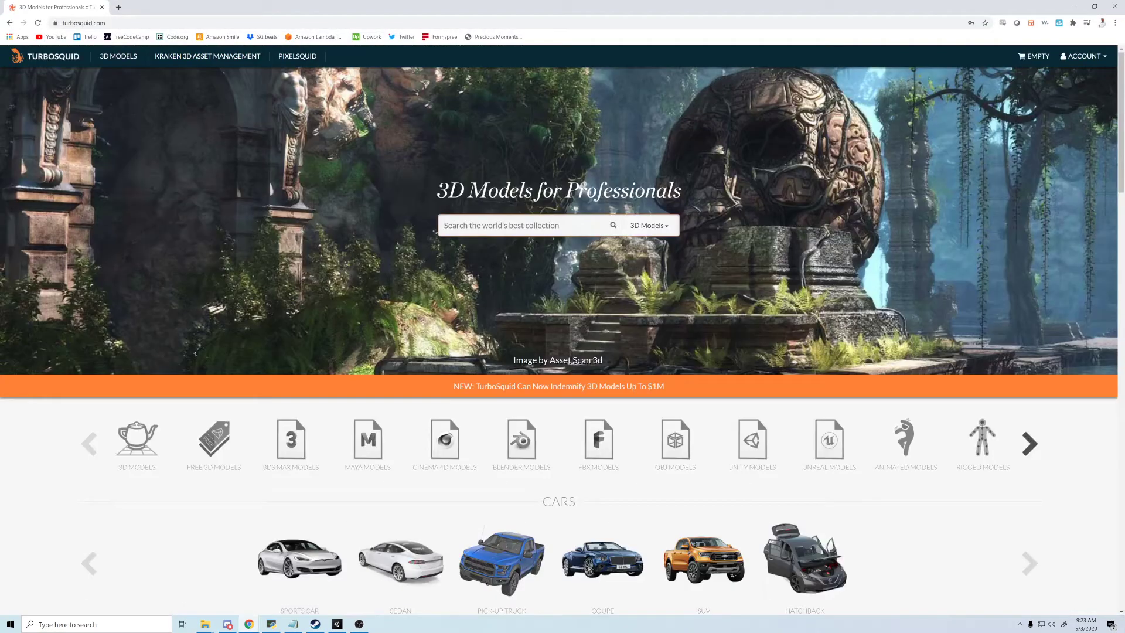
type("assault rifle")
key("Return")
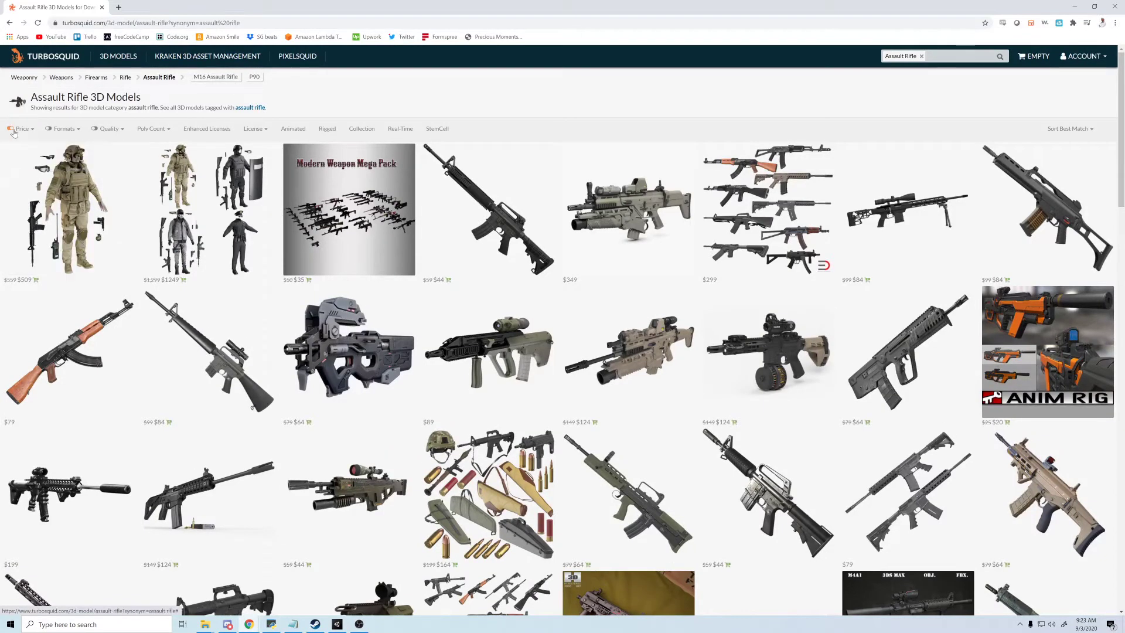
- Filter the assault rifle results to free models in the .fbx (Autodesk FBX) format
left_click(28, 129)
left_click(23, 151)
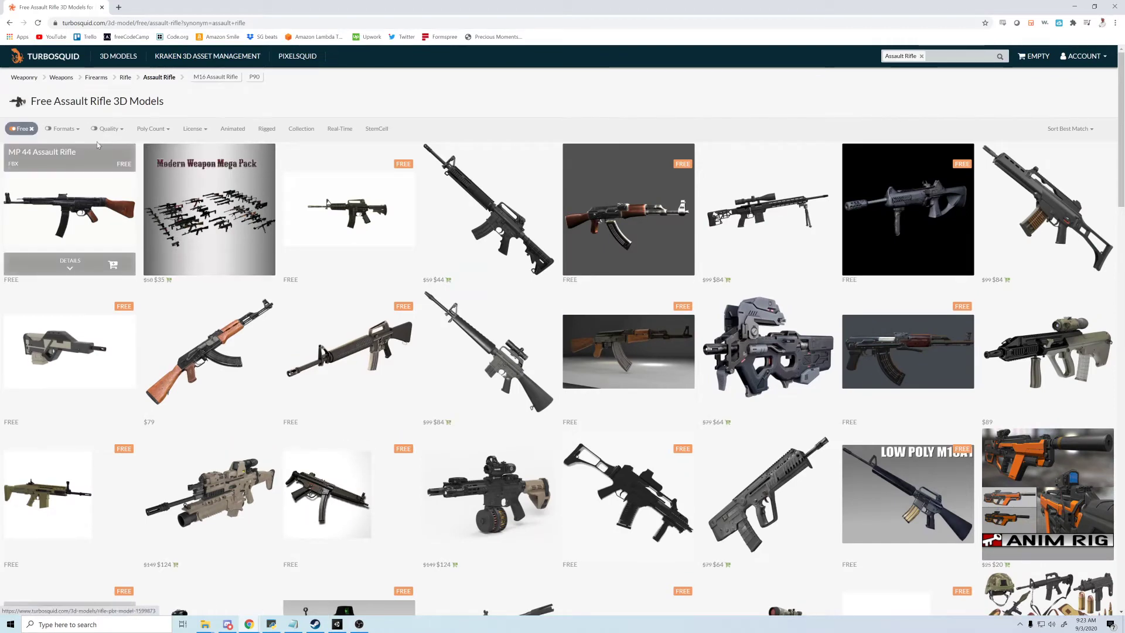
left_click(71, 131)
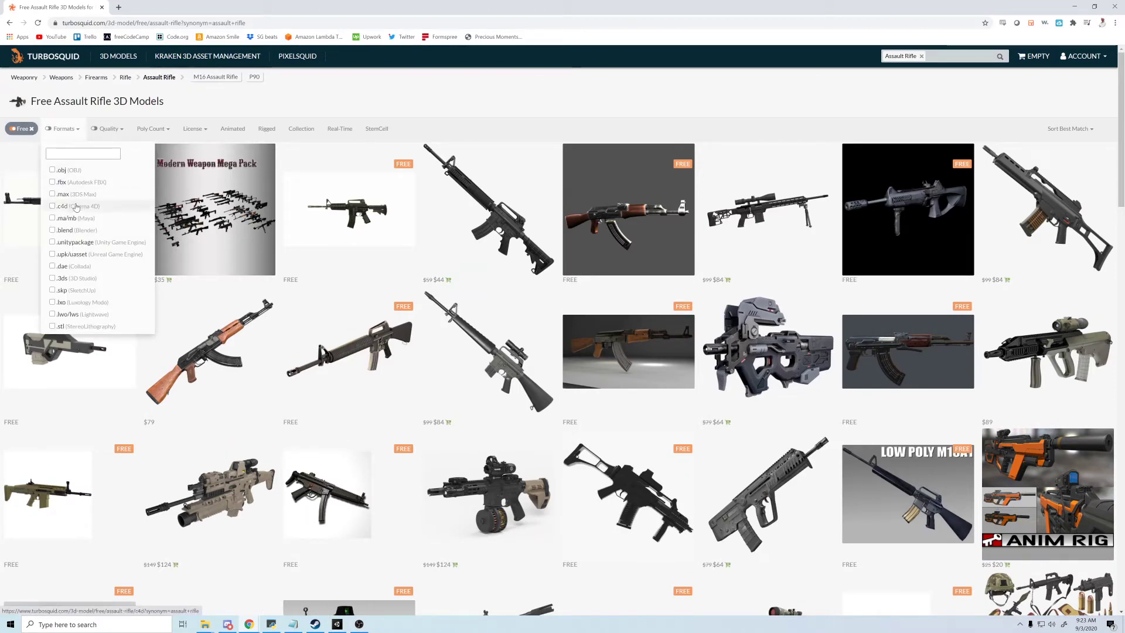
left_click(67, 183)
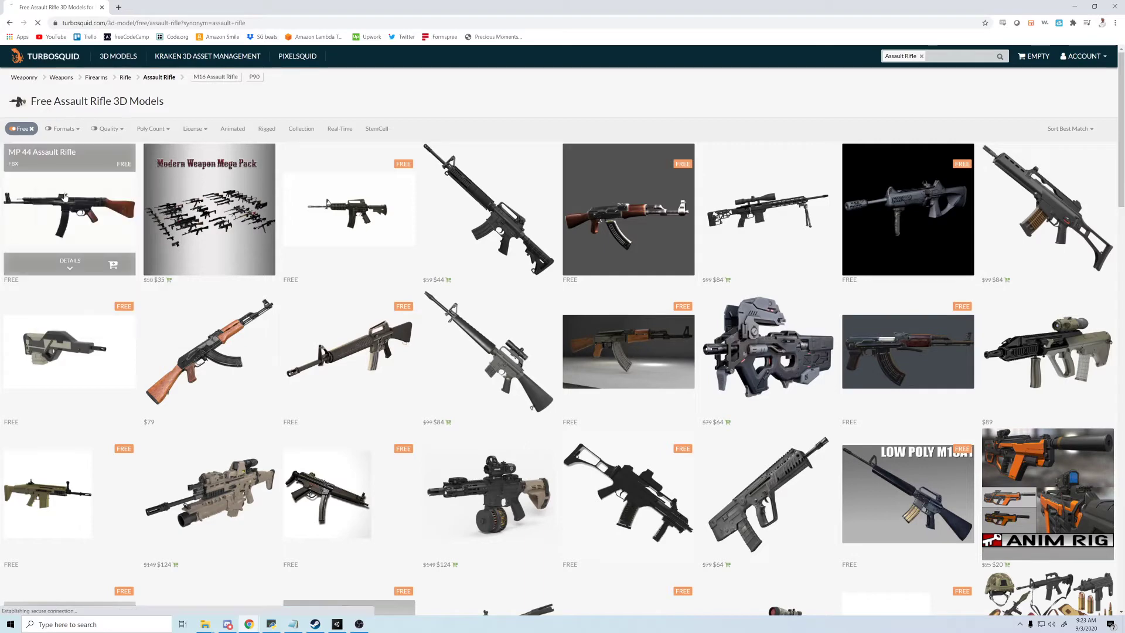
left_click(64, 130)
left_click(53, 183)
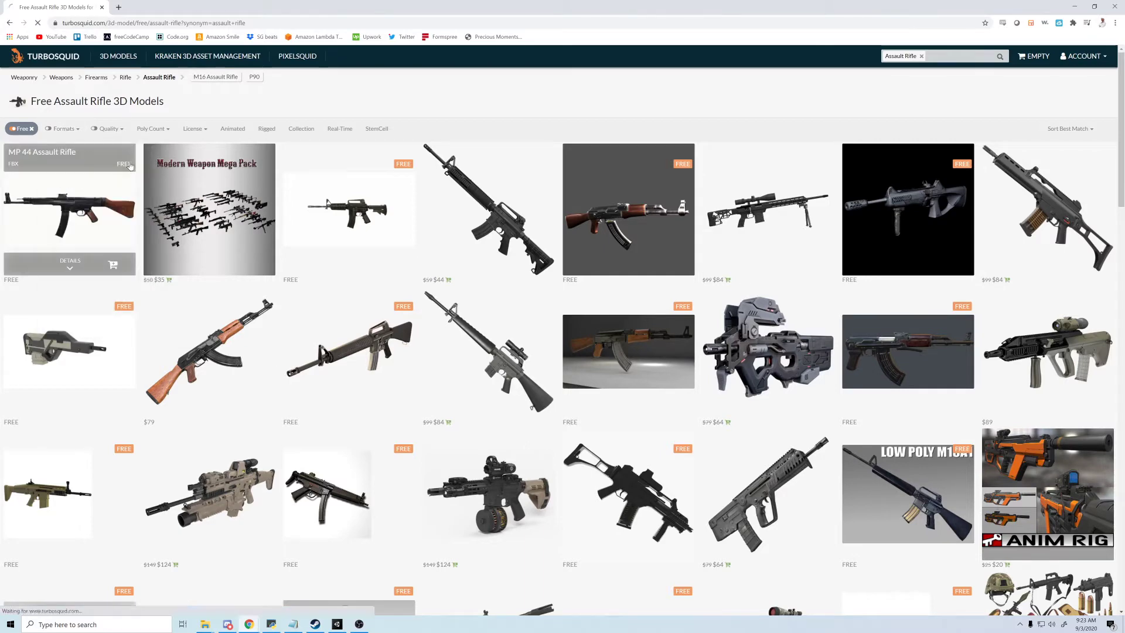
left_click(76, 131)
left_click(53, 184)
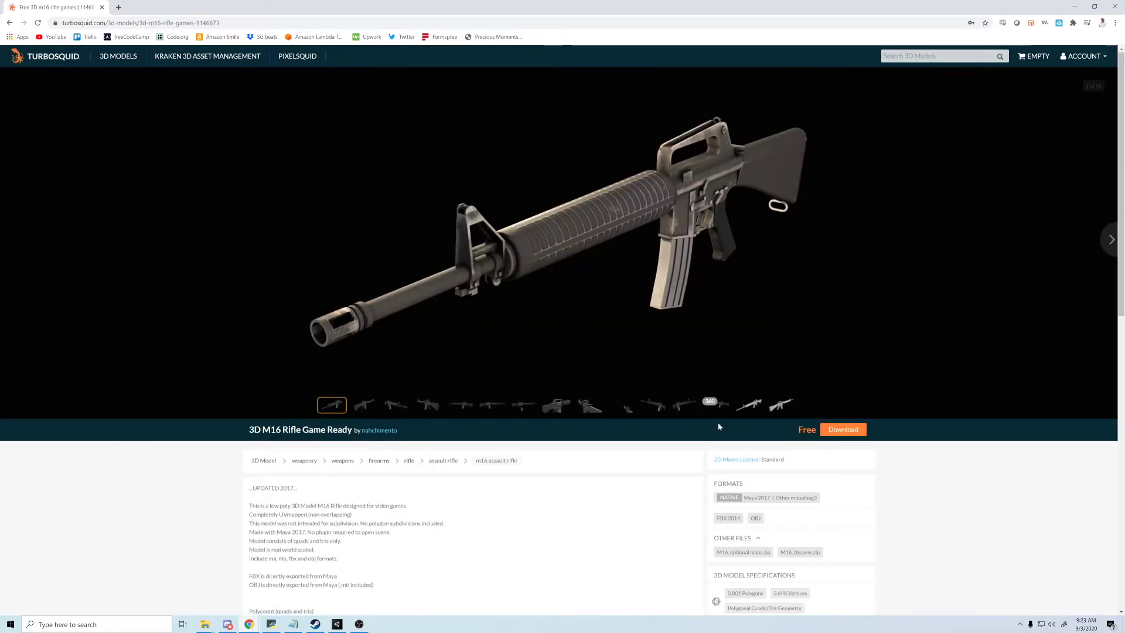
- Download the free 3D M16 Rifle Game Ready model from TurboSquid
left_click(853, 431)
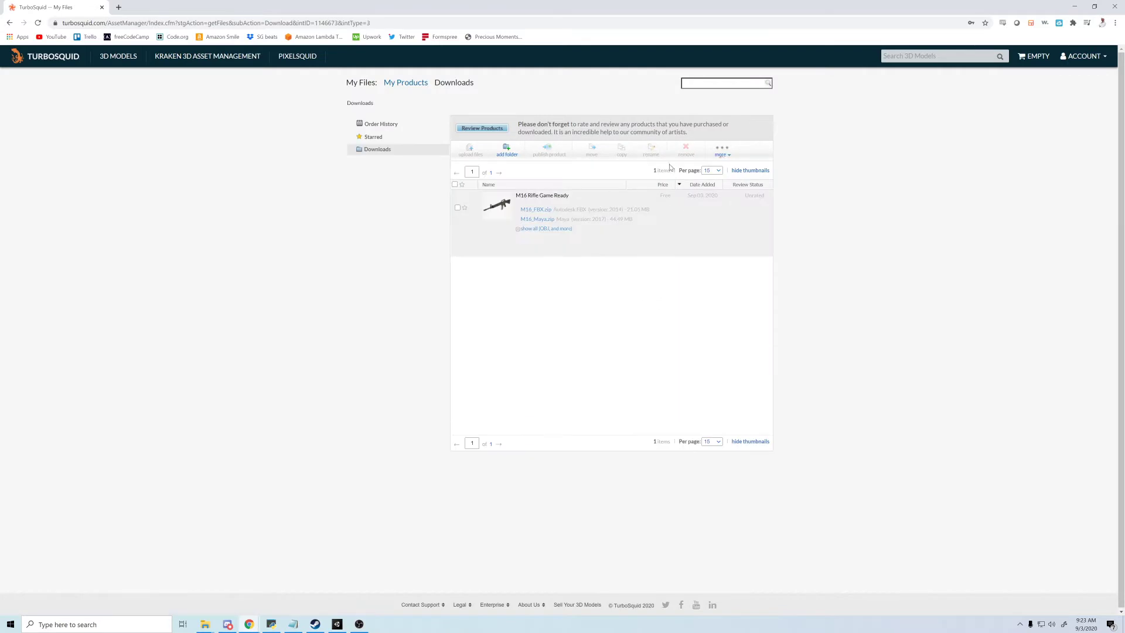
left_click(1095, 66)
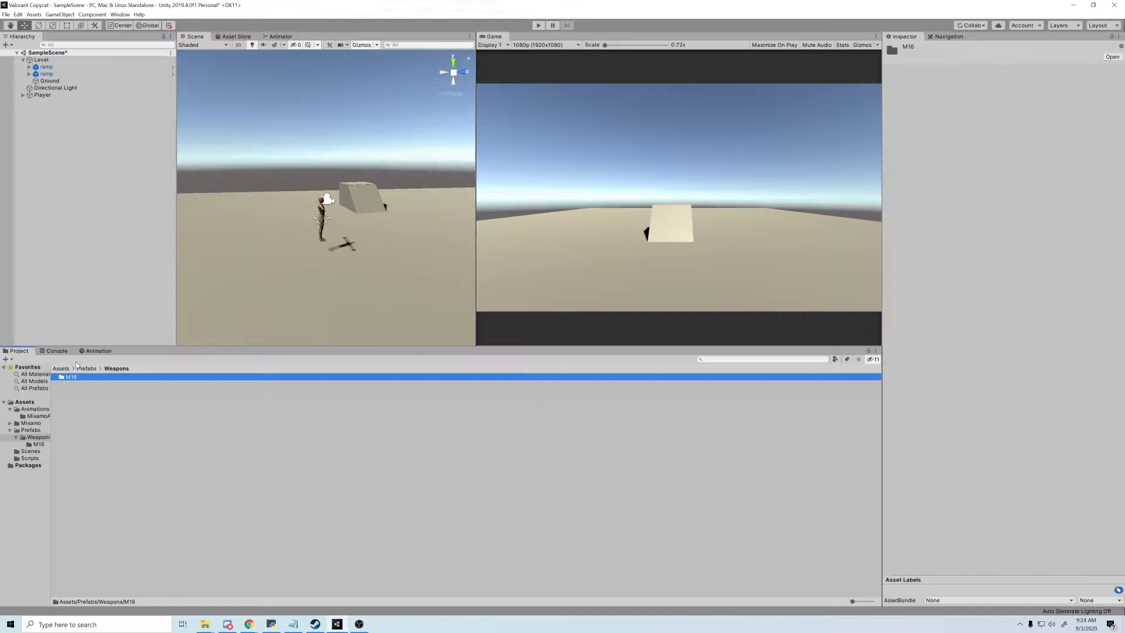
- Switch to Unity and import M16.fbx with its diffuse, normal and spec JPEG textures into the Prefabs/Weapons/M16 folder
double_click(69, 378)
key("alt+Tab")
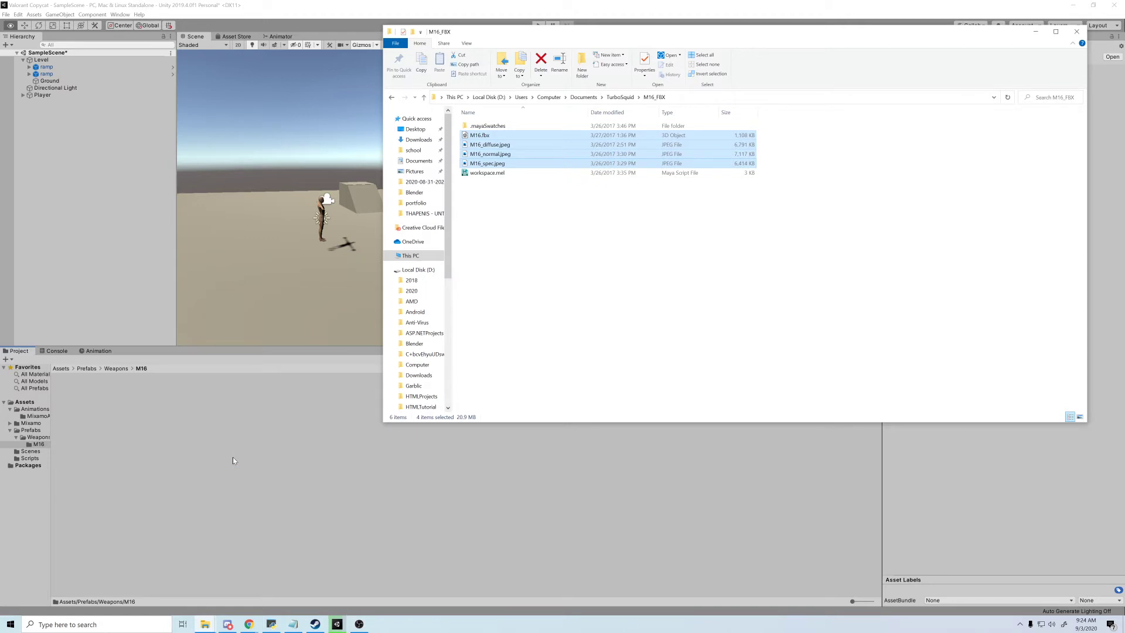
left_click_drag(232, 461, 232, 460)
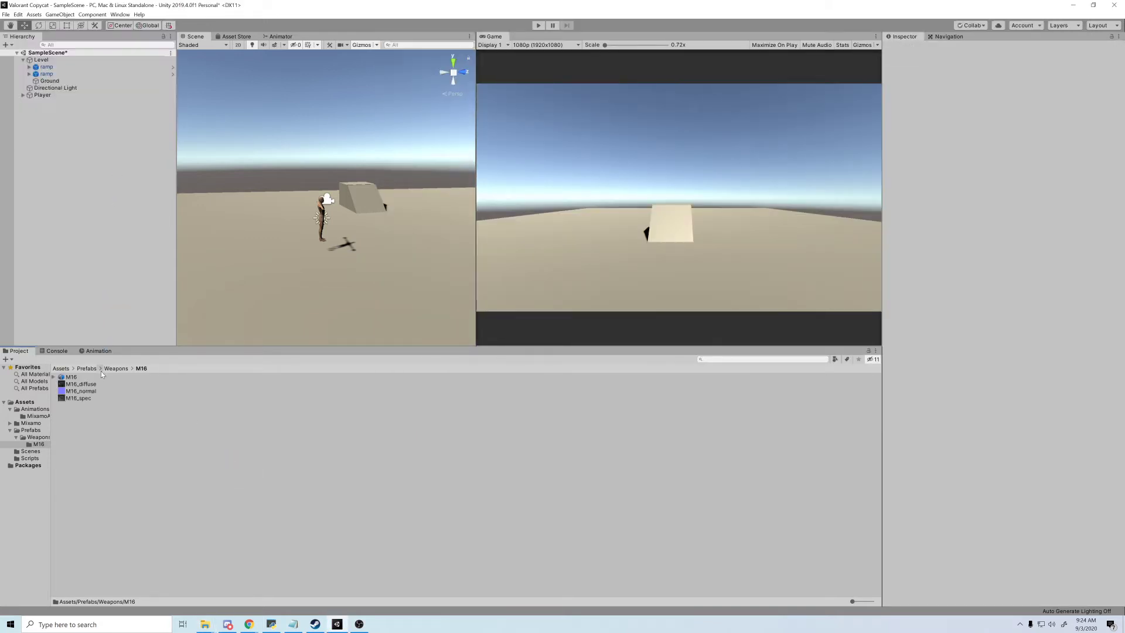
- Add the M16 model to the scene and parent it to the player's mixamorig1:RightHand bone
left_click_drag(73, 378, 52, 248)
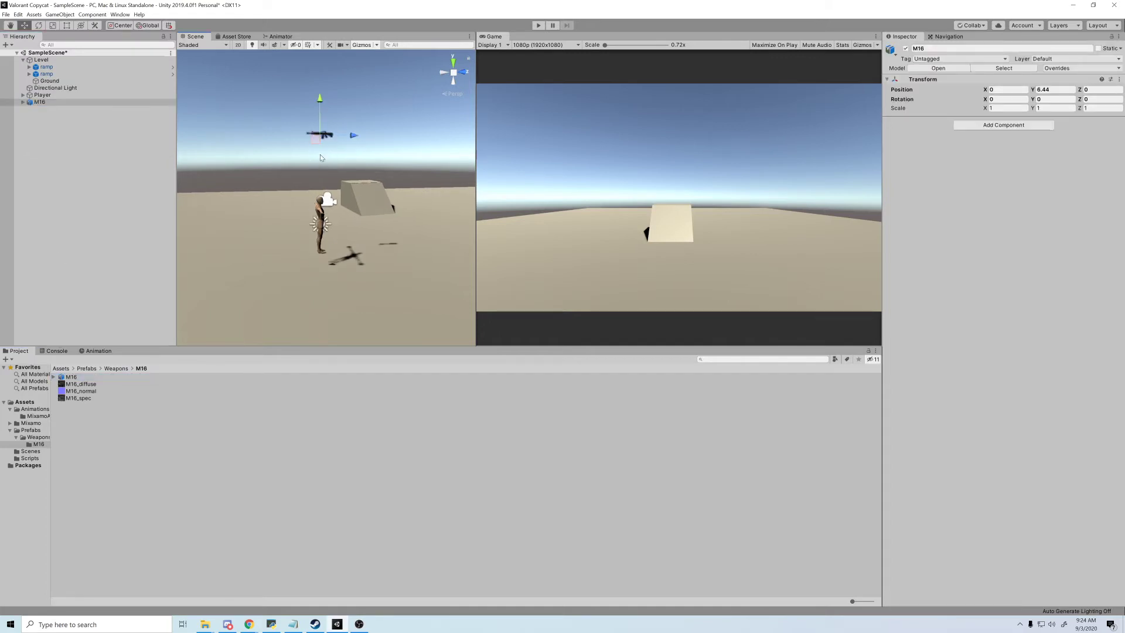
key("f")
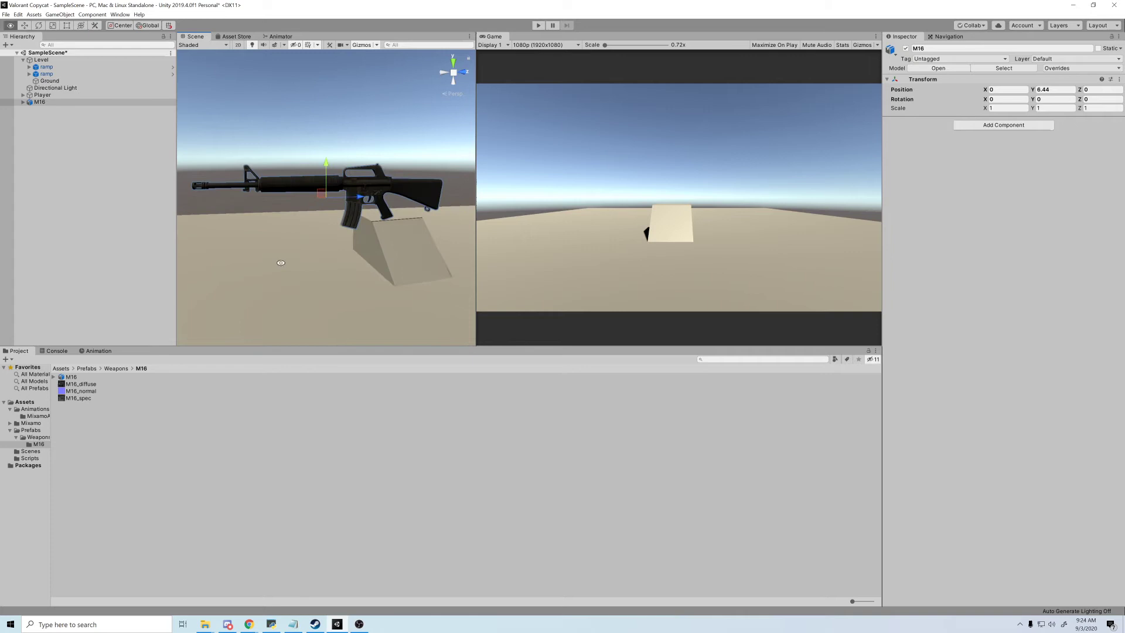
left_click_drag(281, 263, 17, 281, "alt")
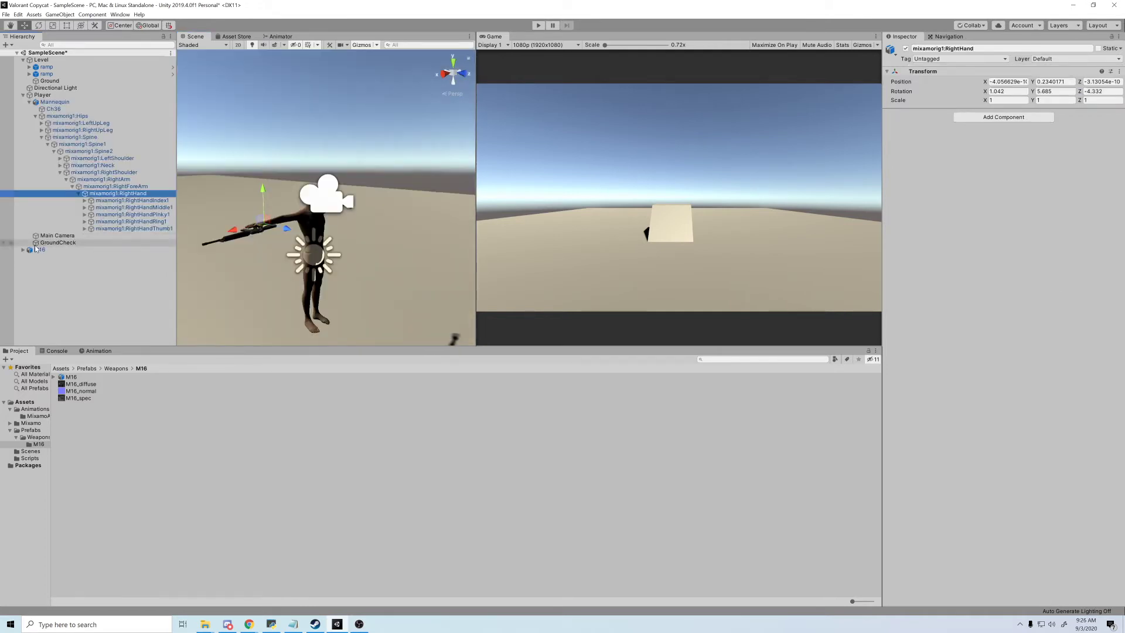
left_click_drag(35, 248, 116, 195)
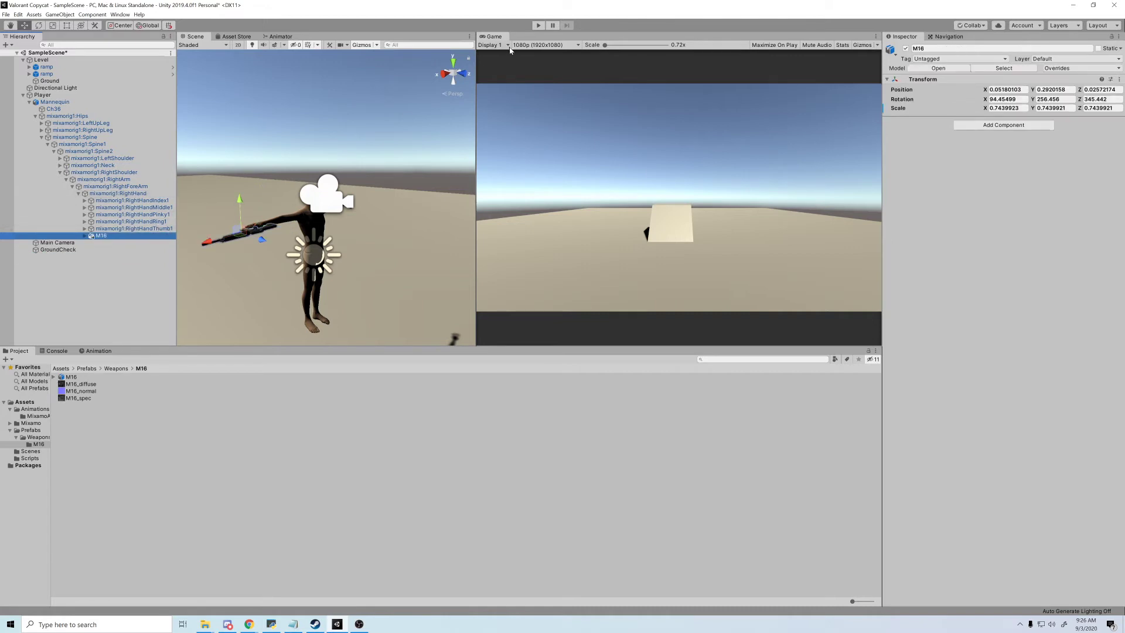
- Play-test the scene, walking the player around to check how the hand-held M16 looks in first person
left_click(538, 26)
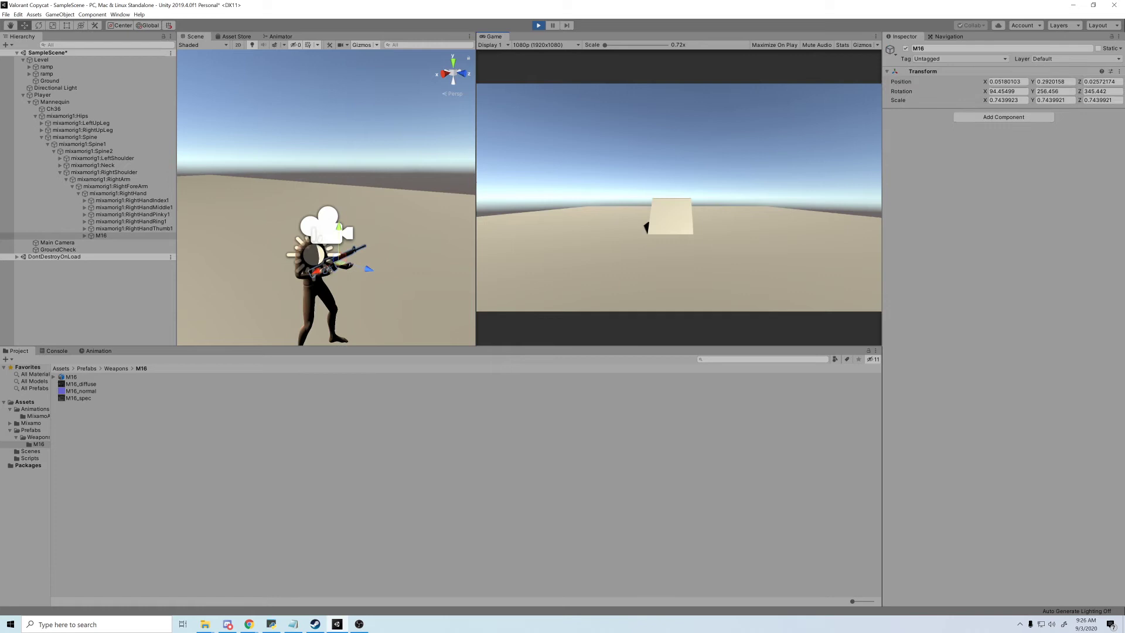
key("w")
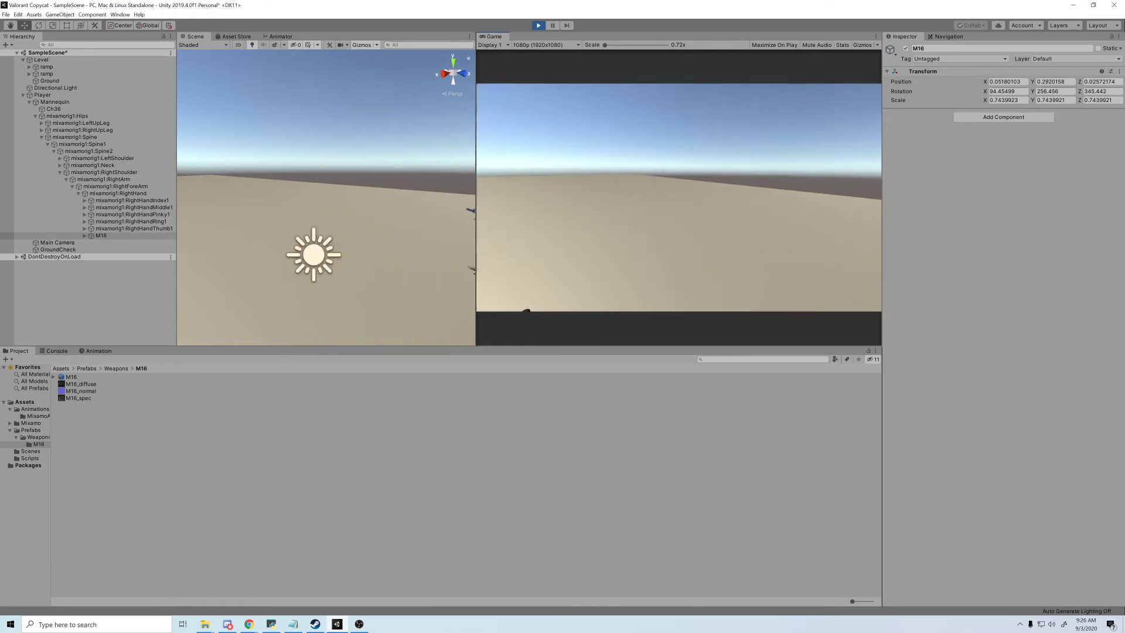
key("w")
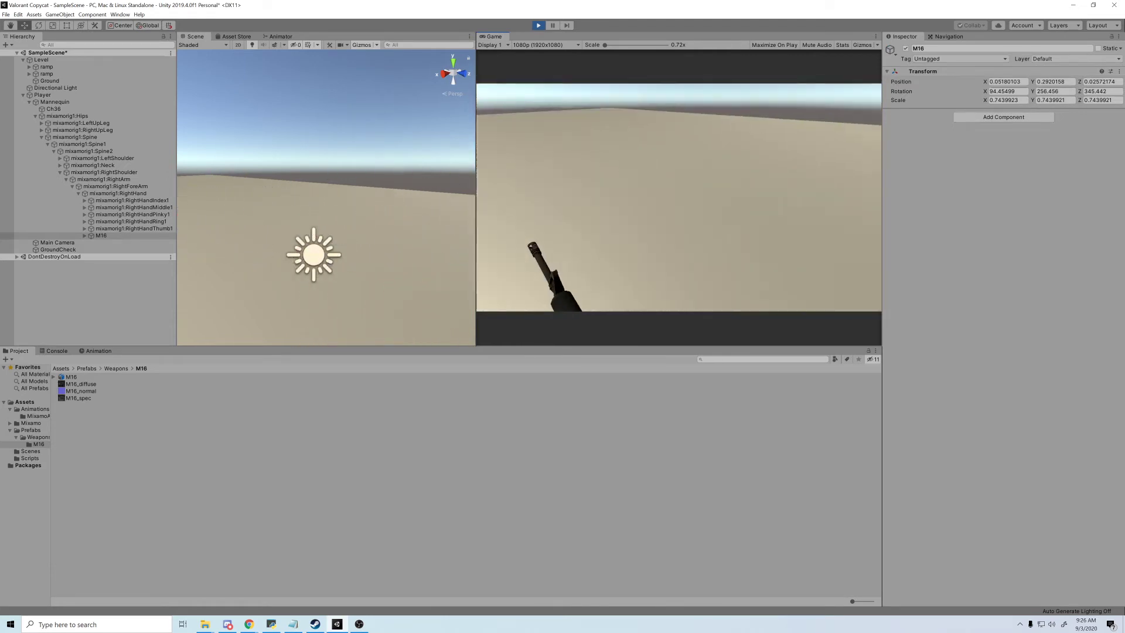
key("w")
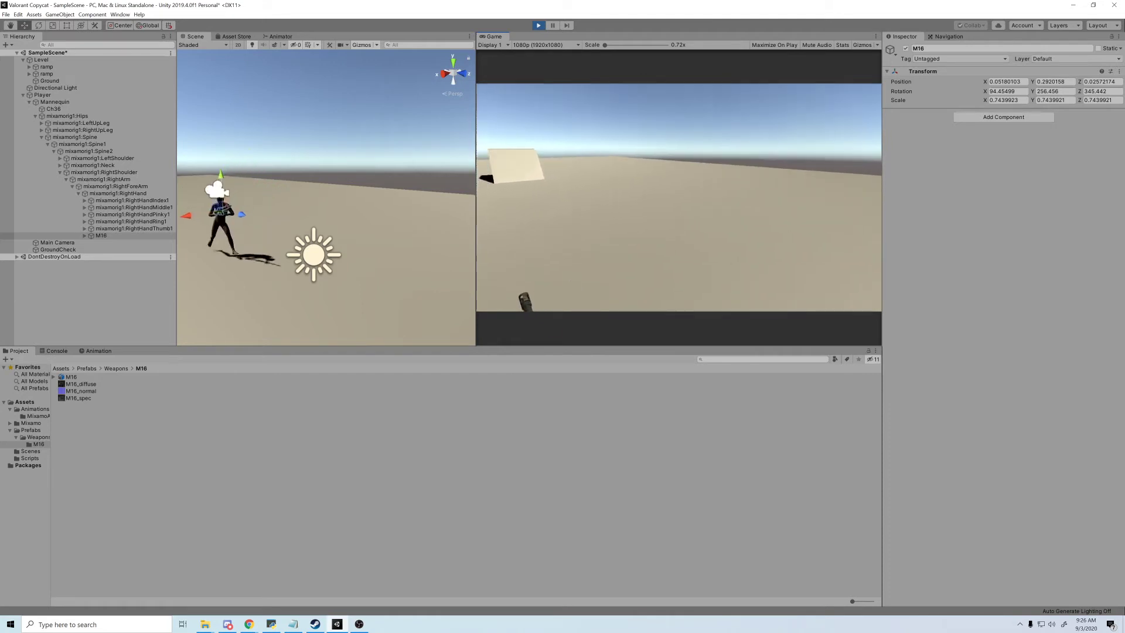
key("w")
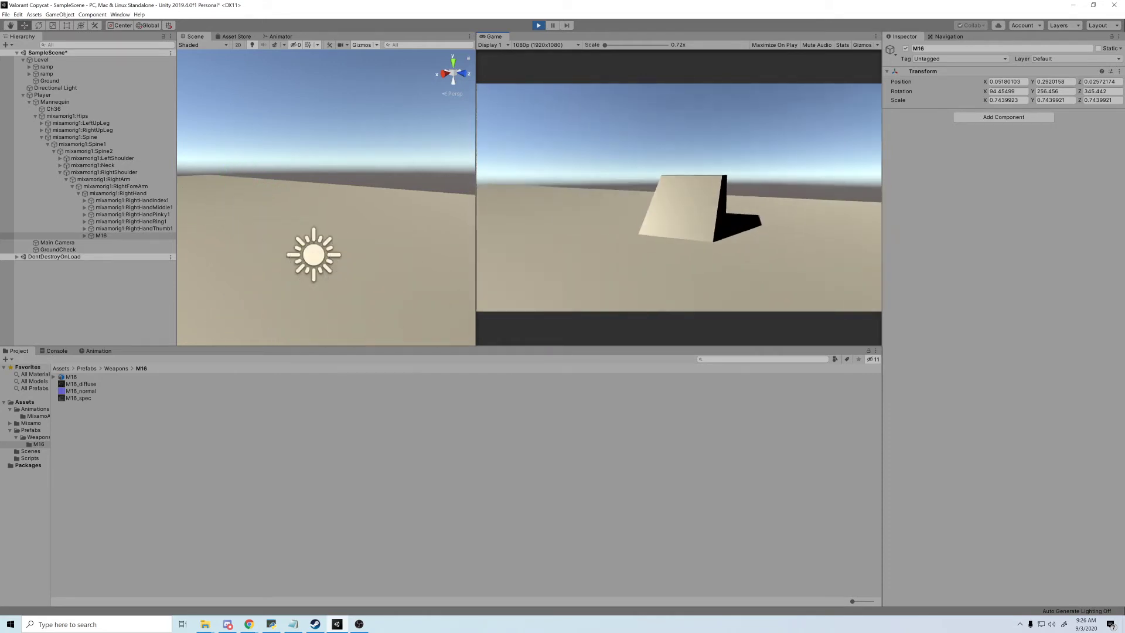
key("w")
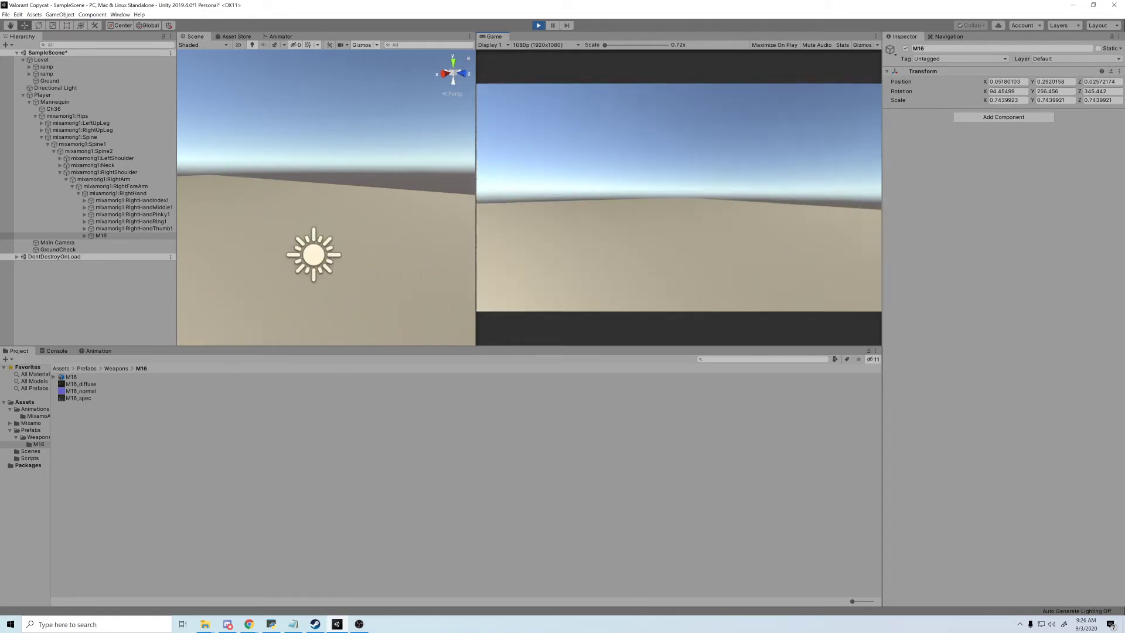
key("w")
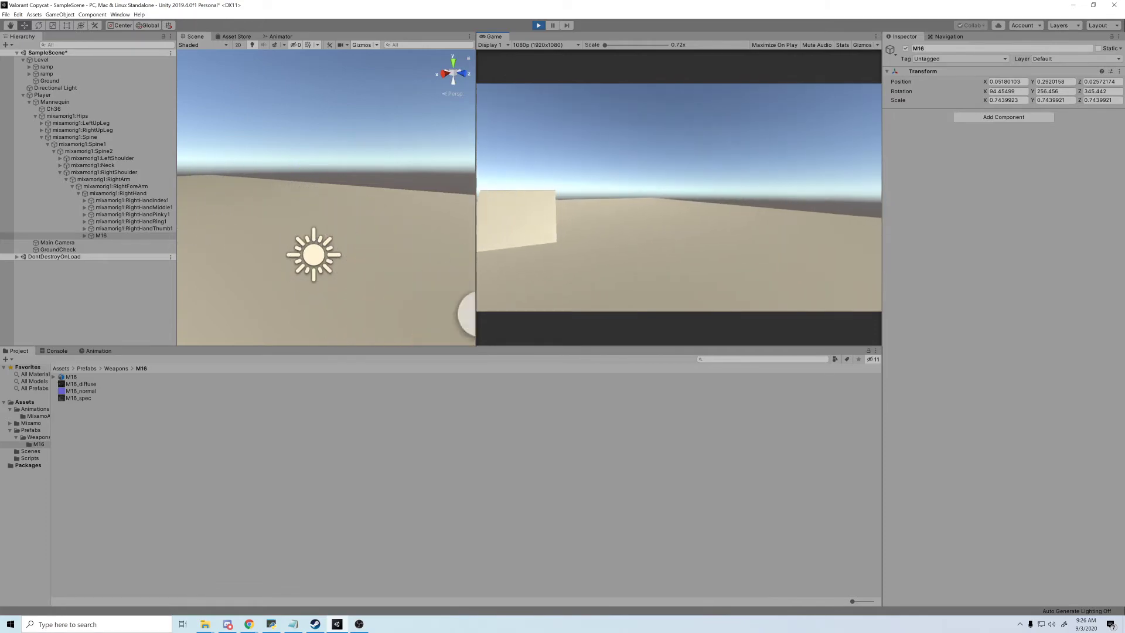
key("w")
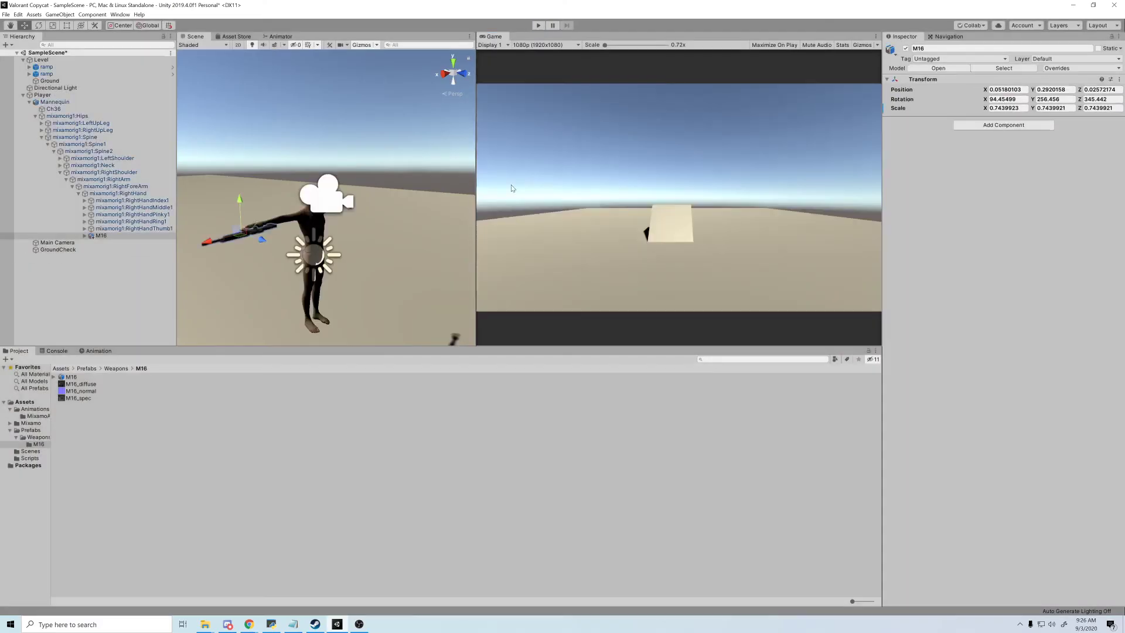
- Run the scene again, moving past the ramps and looking down to examine the M16 and hands from the player camera
left_click_drag(96, 235, 65, 268)
key("ctrl+p")
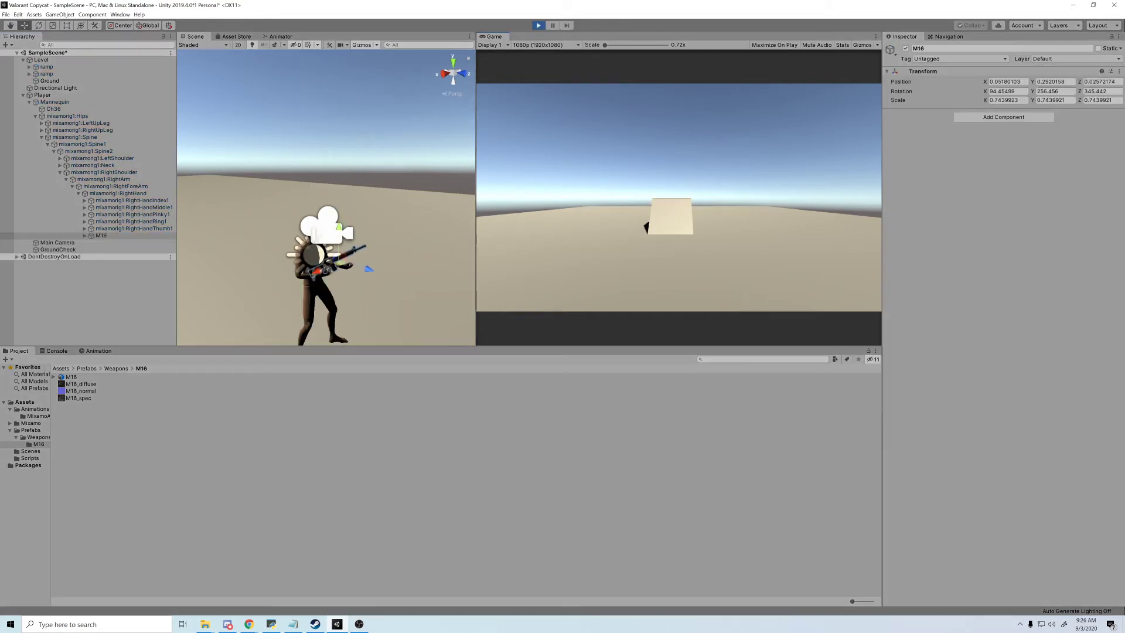
key("w")
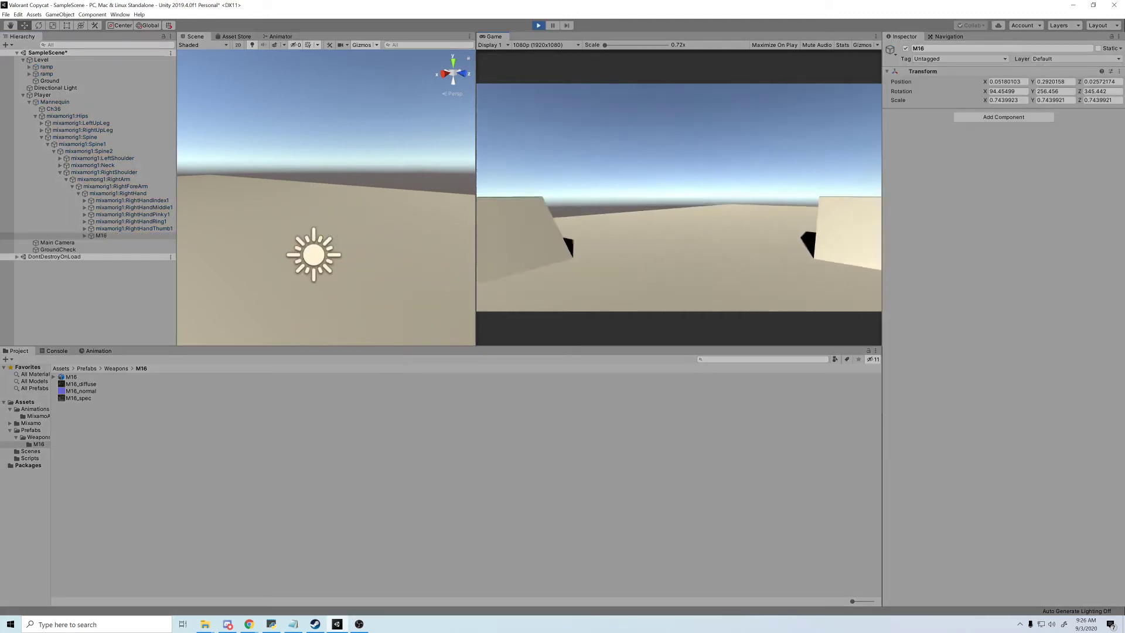
key("w")
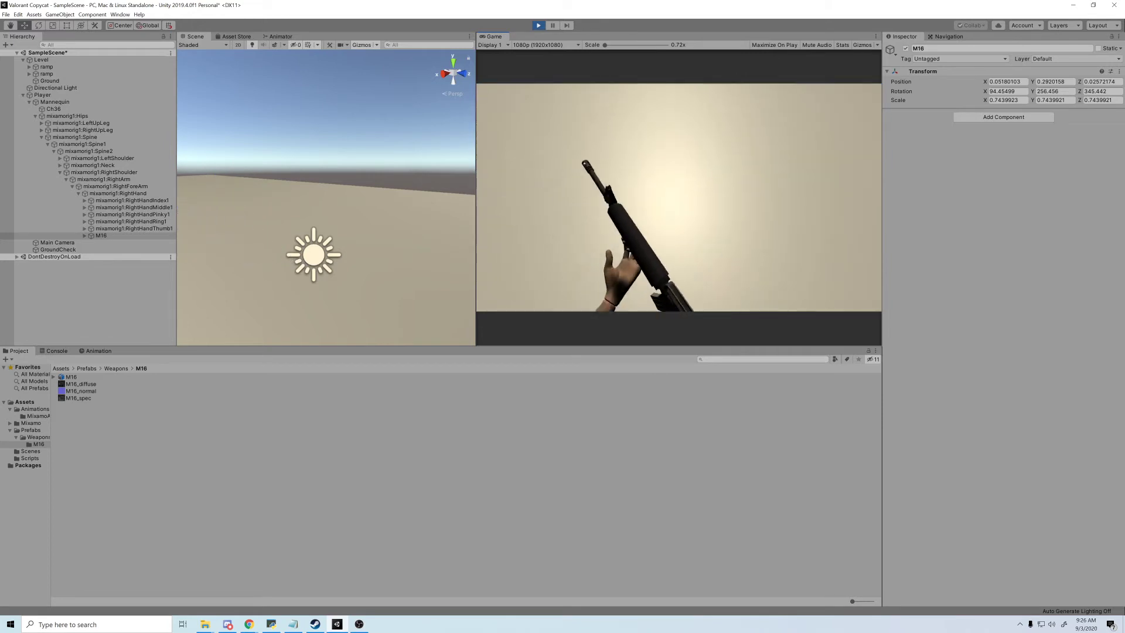
key("w")
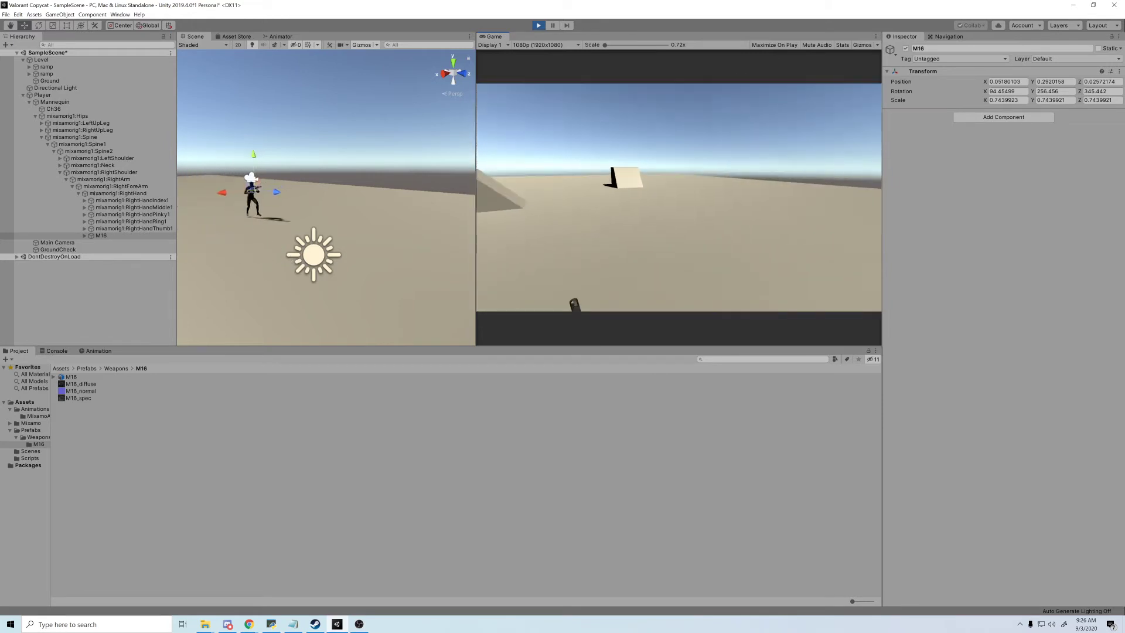
key("w")
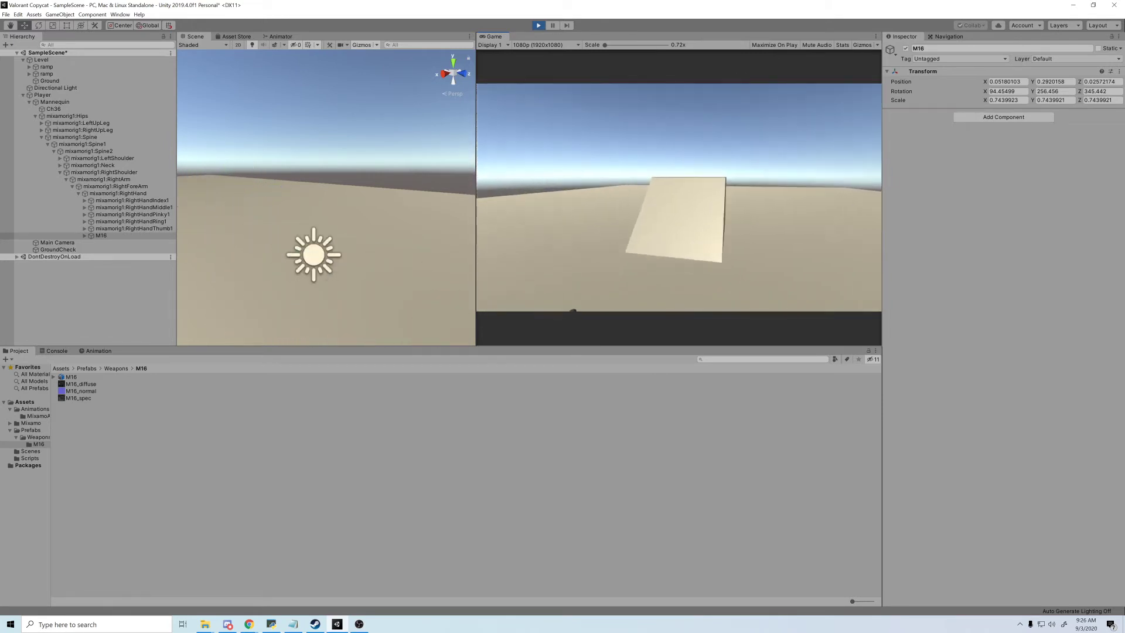
key("w")
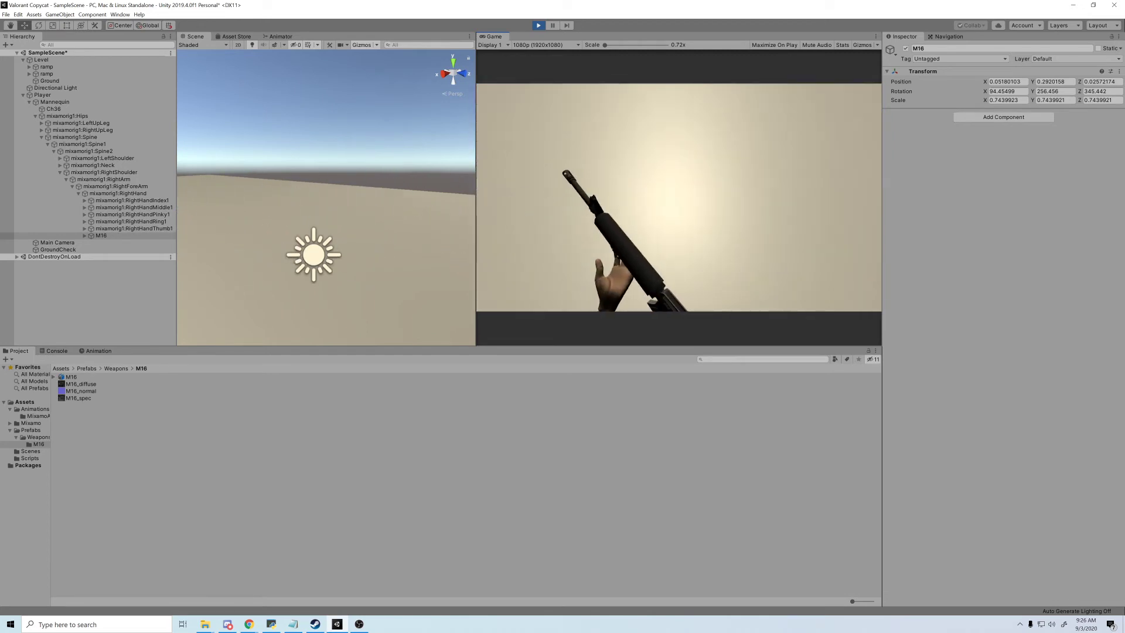
key("w")
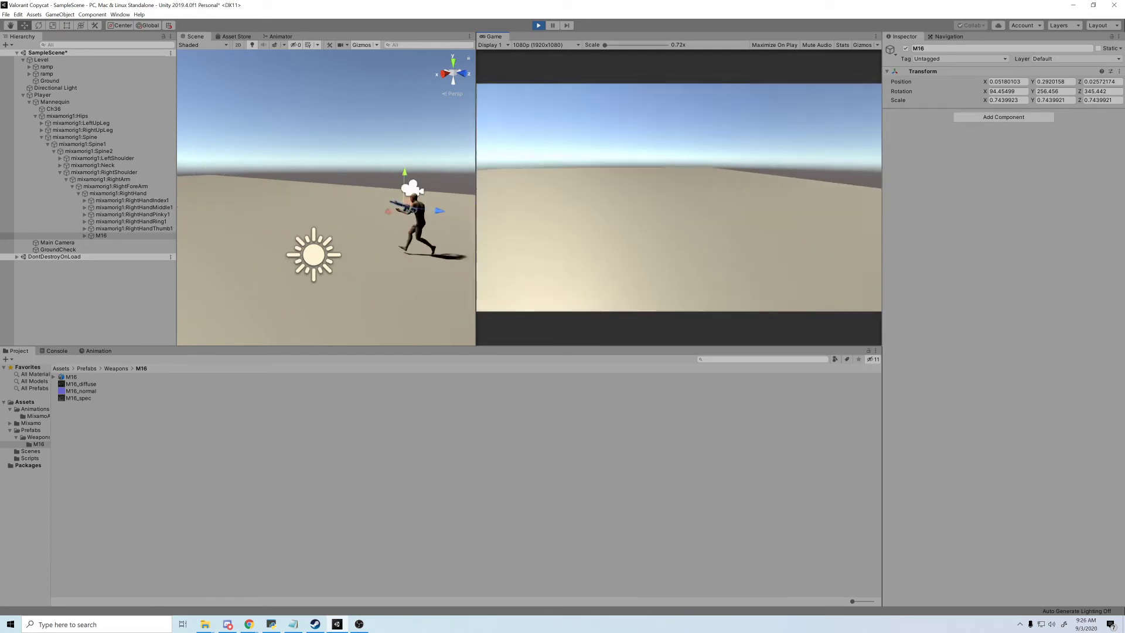
key("w")
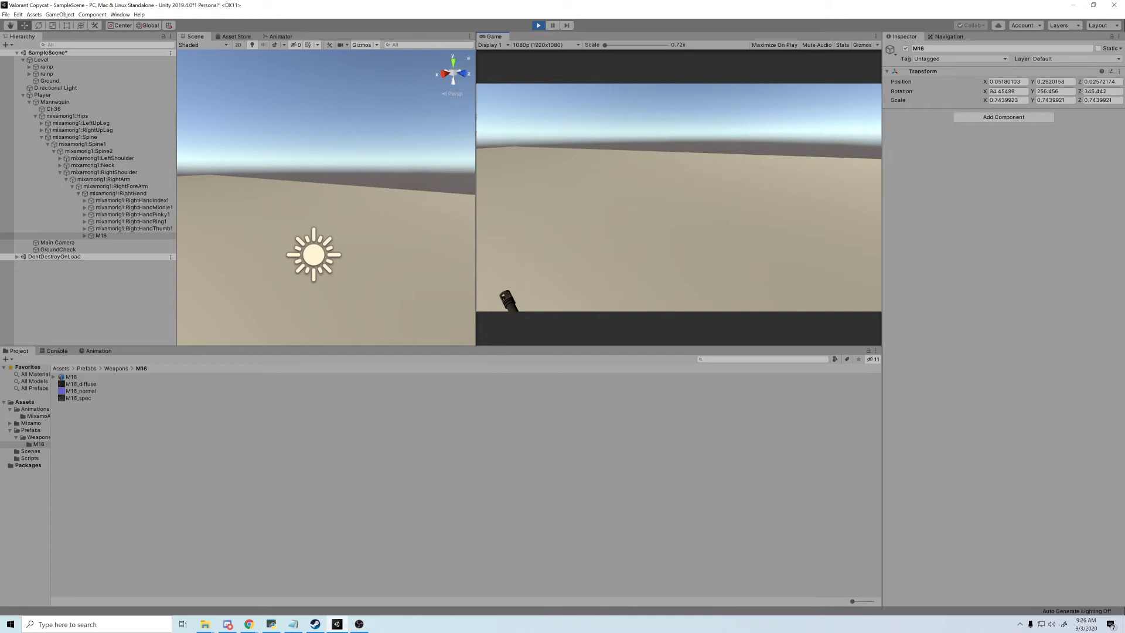
key("w")
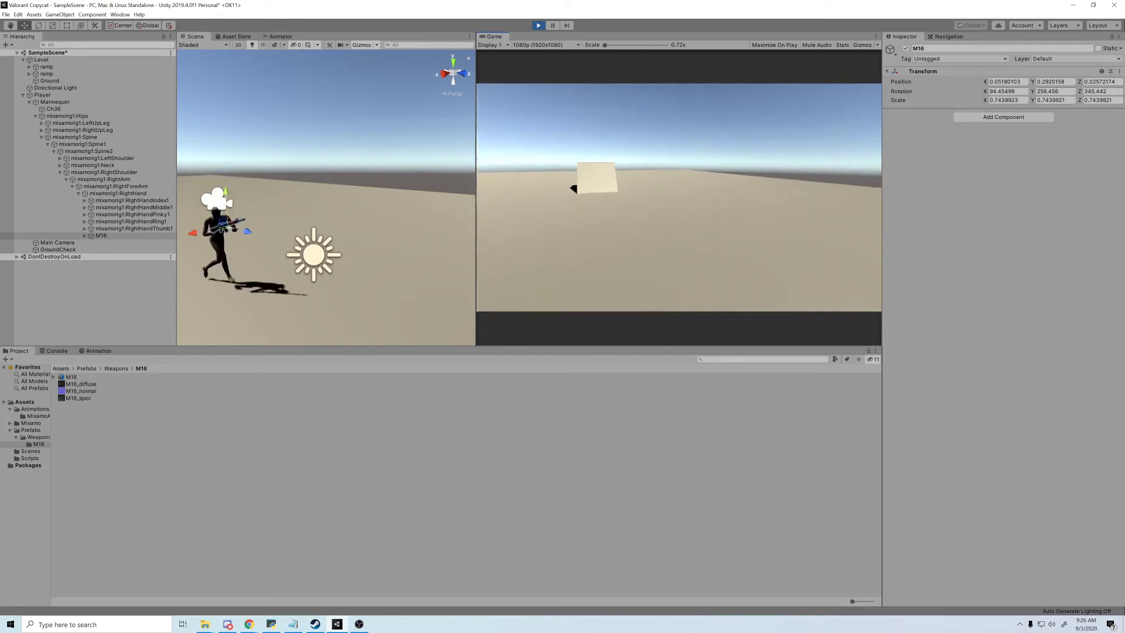
key("w")
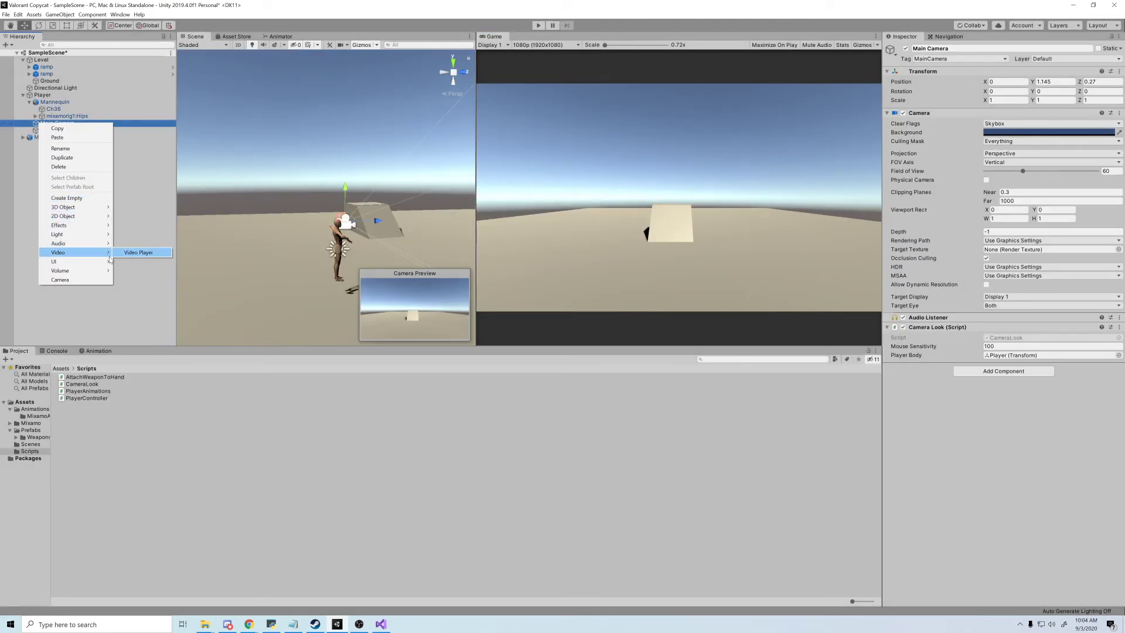
- Create a camera named WeaponCamera under Main Camera with Clear Flags set to Depth only and Culling Mask set to Nothing
left_click(60, 280)
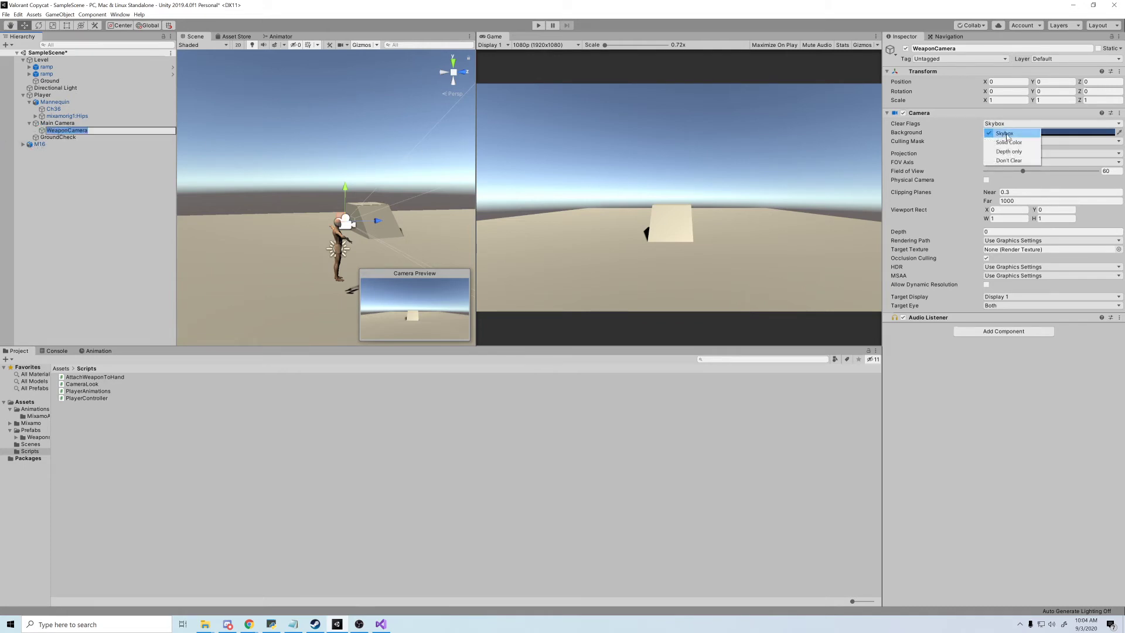
left_click(1009, 152)
left_click(1019, 131)
left_click(998, 144)
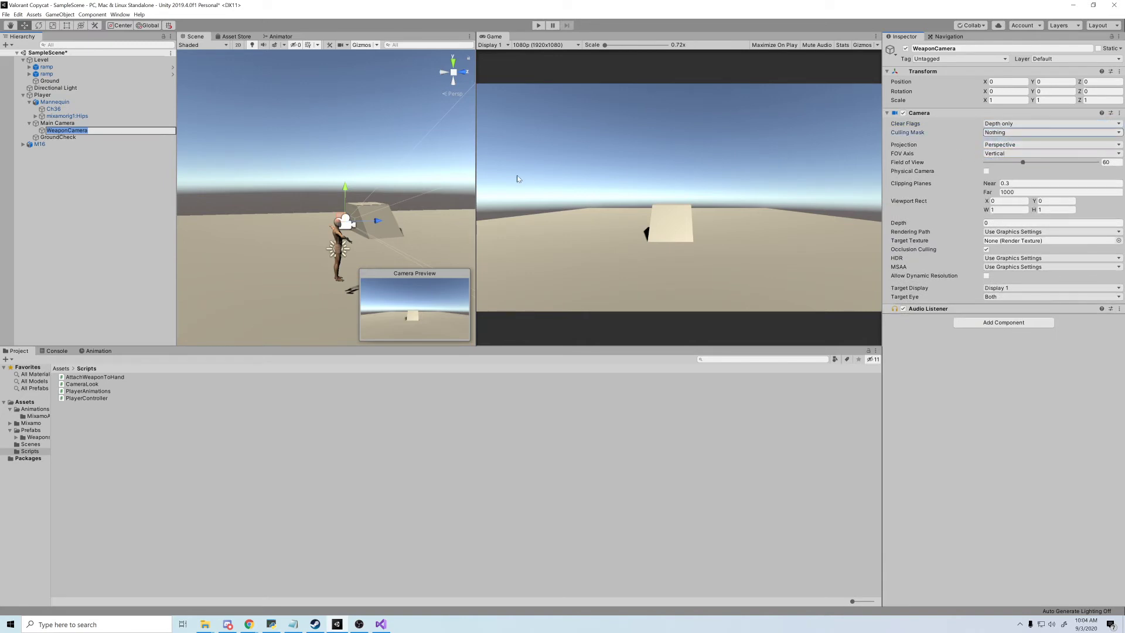
key("Return")
- Move WeaponCamera out of Main Camera to sit directly under Player, and add the Weapon layer to its culling mask
left_click_drag(65, 130, 32, 97)
left_click(65, 138)
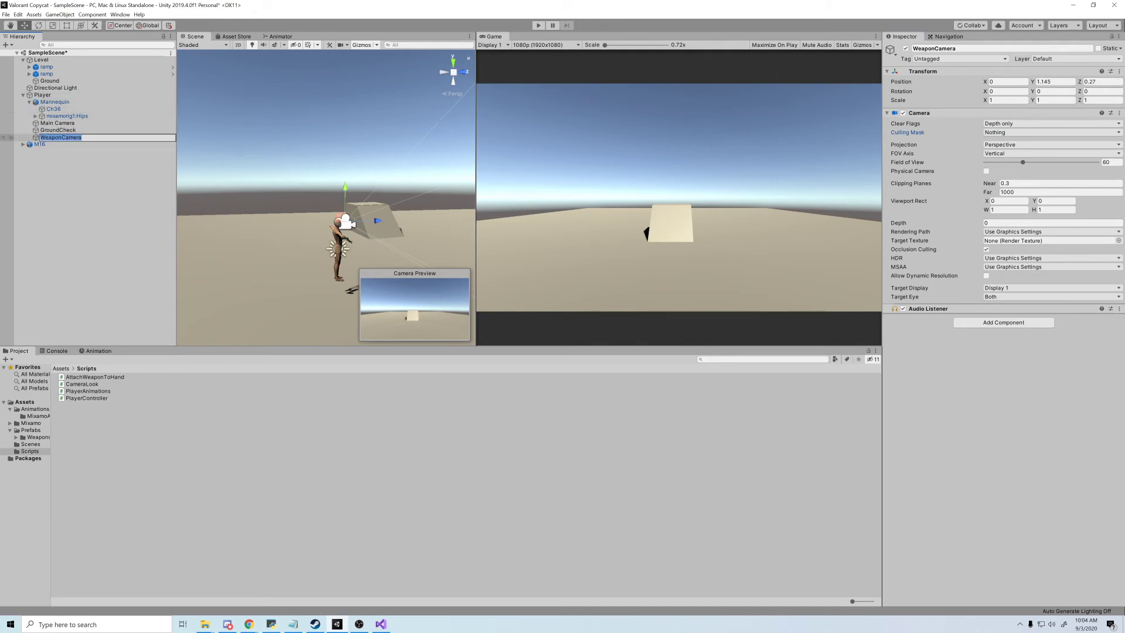
key("Return")
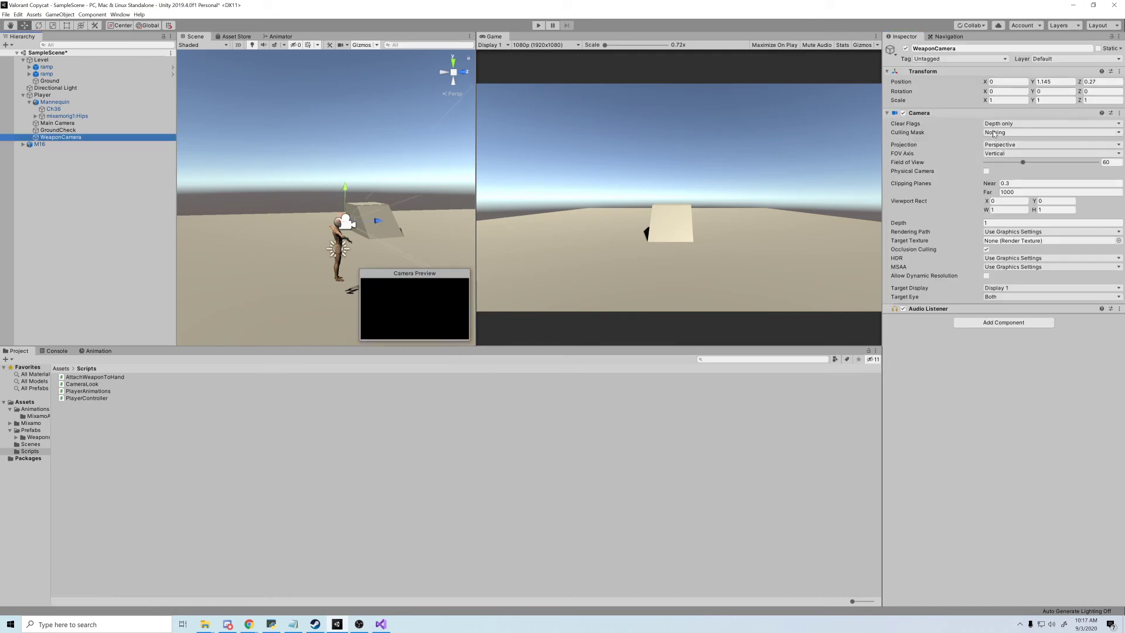
left_click(994, 133)
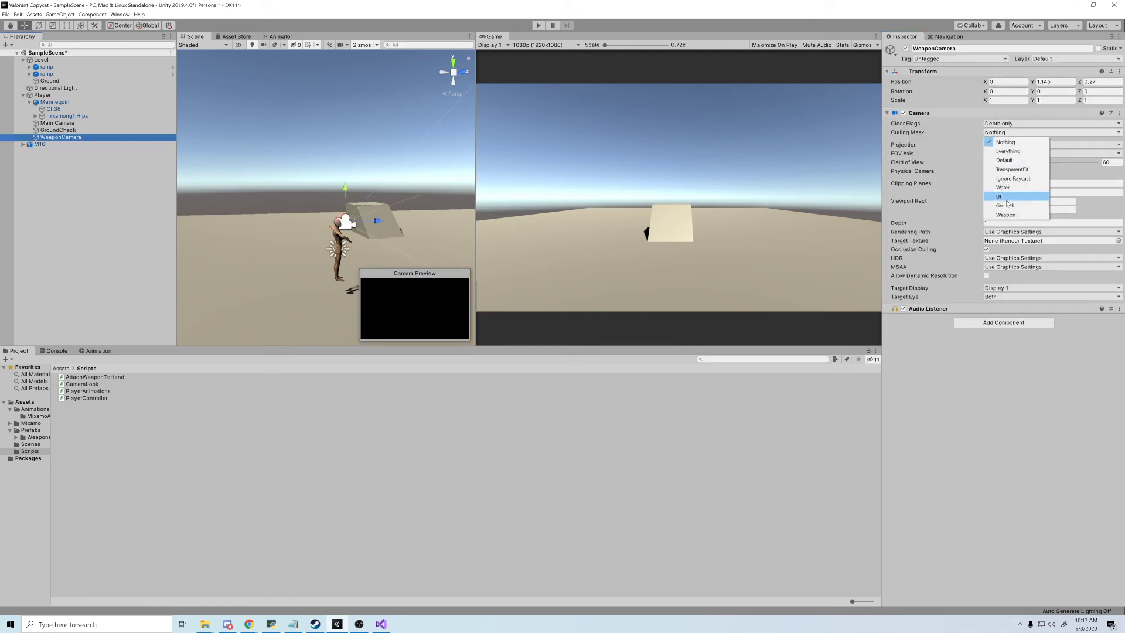
left_click(1013, 215)
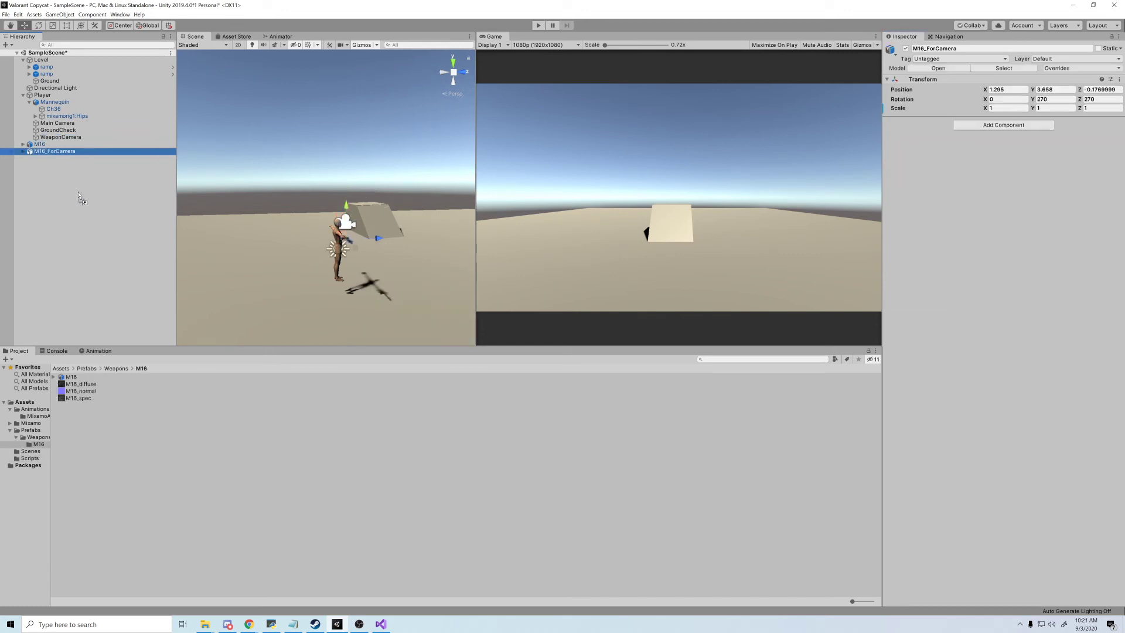
- Create a Prefab Variant from M16_ForCamera in the Weapons/M16 folder and rename it M16ForCamera
left_click_drag(79, 196, 137, 424)
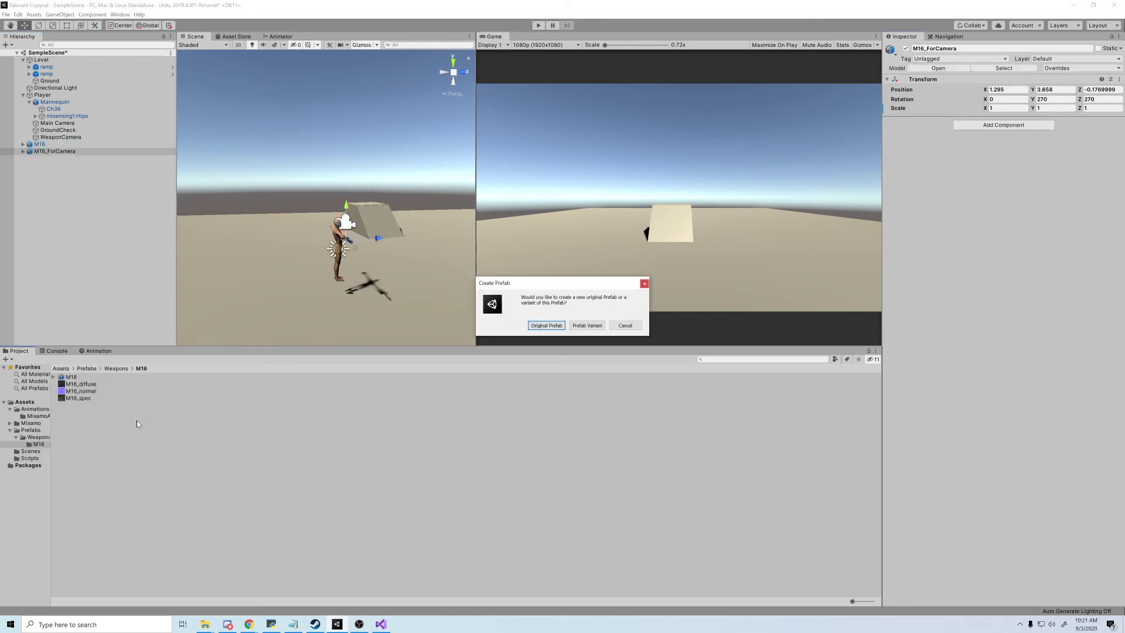
left_click(584, 325)
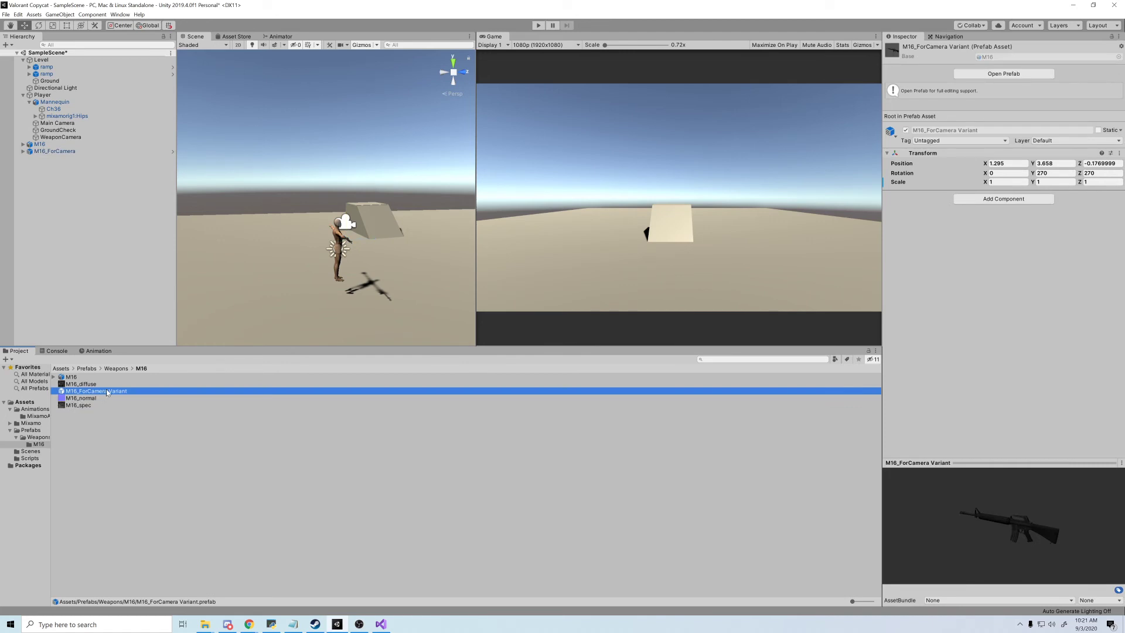
key("F2")
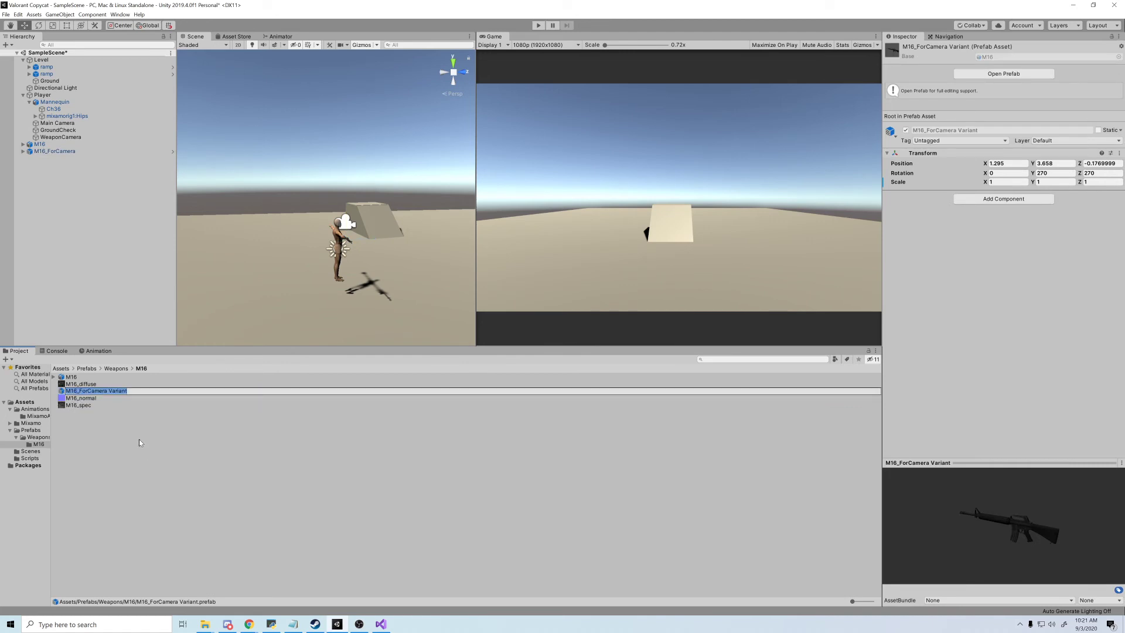
key("Return")
left_click(120, 425)
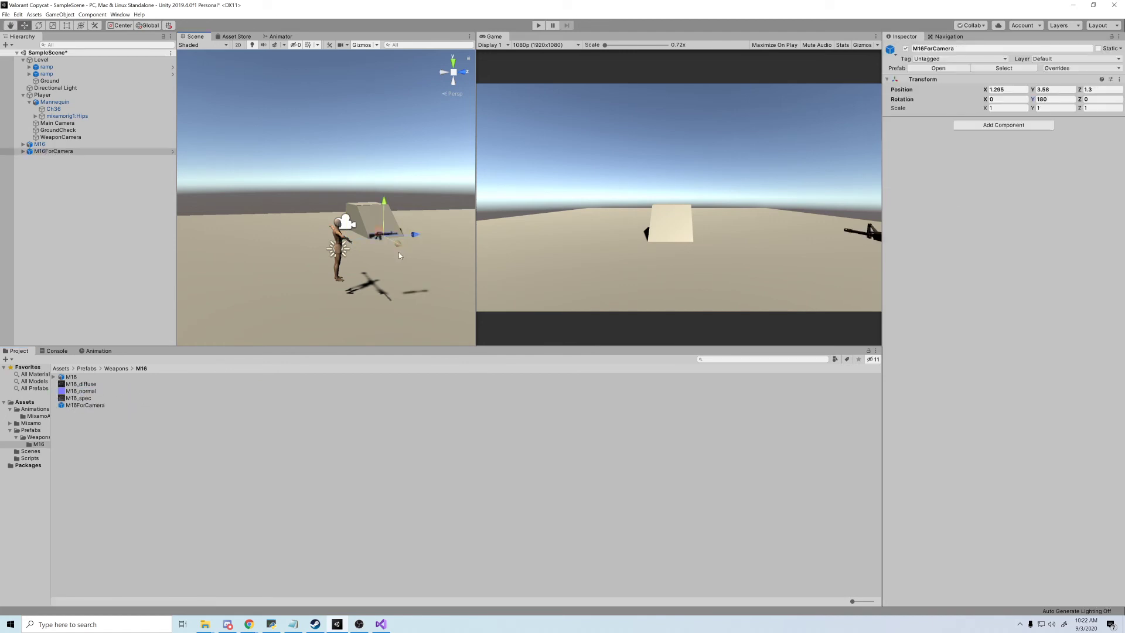
- Place M16ForCamera under WeaponCamera on the Weapon layer, positioned at X 0.35, Y -0.495, Z 0.83 in the camera view
mouse_move(398, 252)
left_mouse_down()
mouse_move(377, 197)
mouse_move(382, 235)
mouse_move(377, 206)
mouse_move(402, 232)
left_mouse_up()
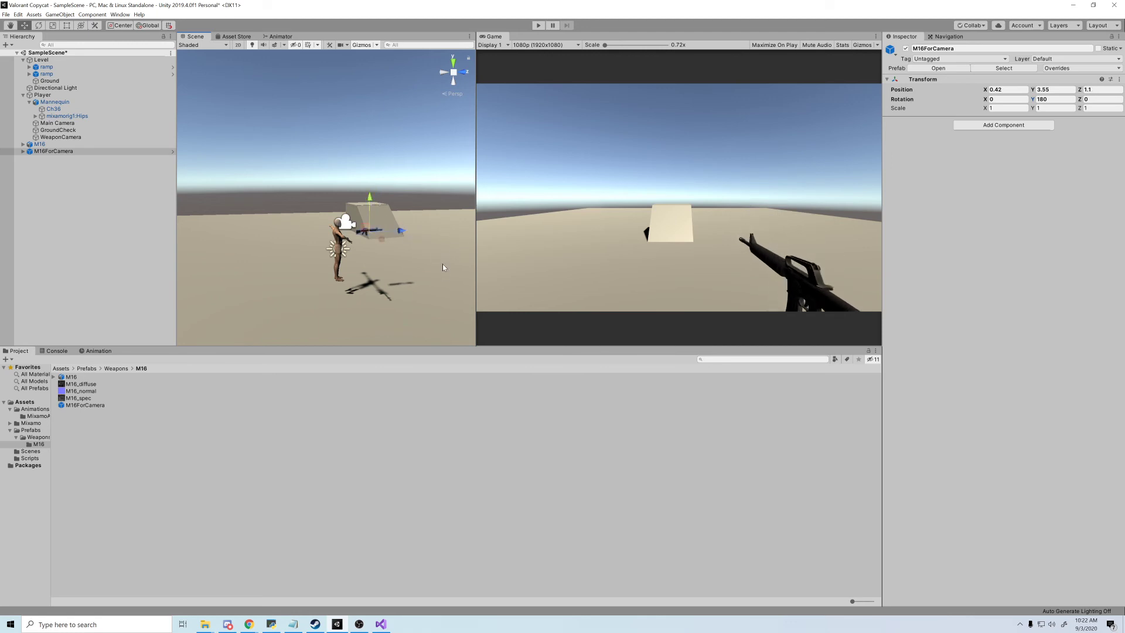
left_click_drag(443, 267, 489, 280, "alt")
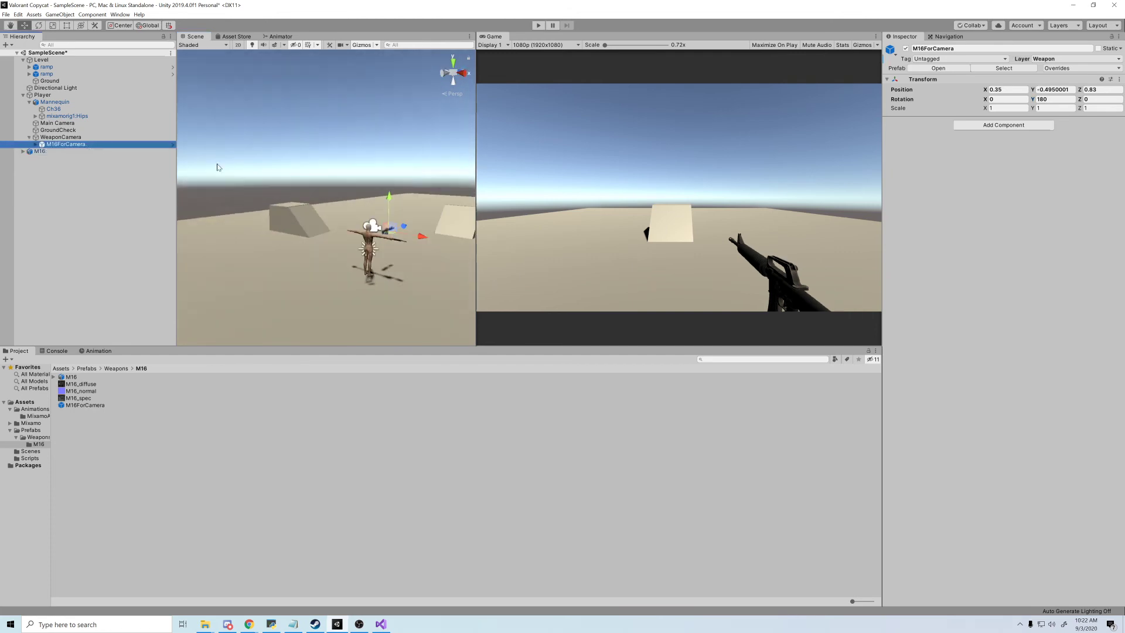
left_click(77, 137)
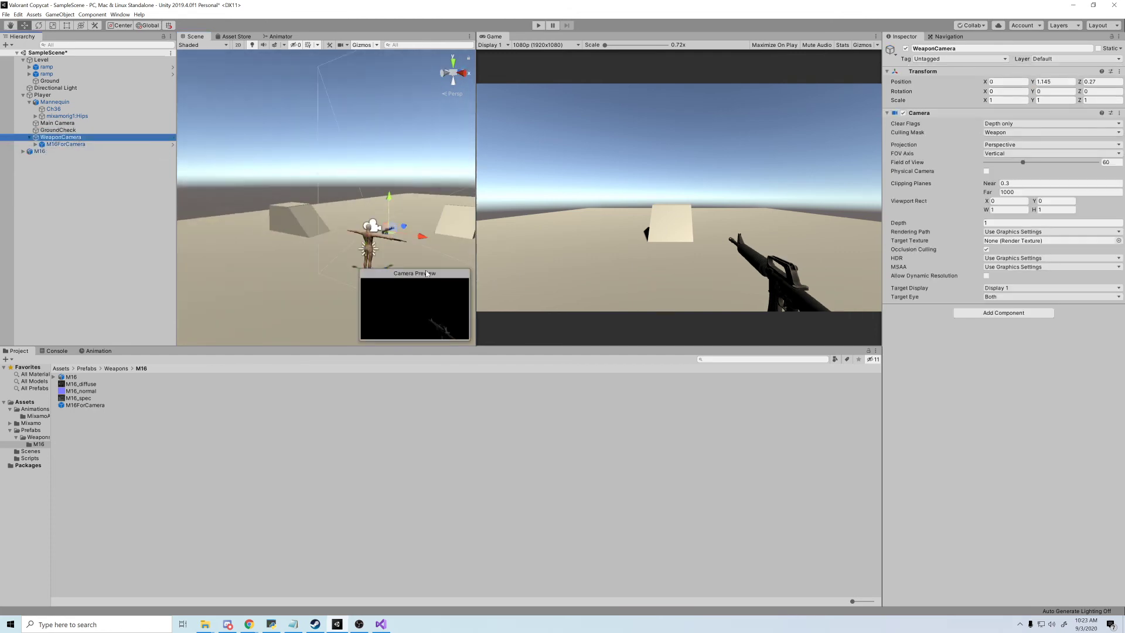
- Scale M16ForCamera up uniformly to 1.5865 so the rifle appears larger in the player's view
left_click_drag(423, 239, 162, 190)
mouse_move(236, 230)
left_mouse_down("alt")
mouse_move(325, 241)
mouse_move(225, 236)
mouse_move(248, 233)
mouse_move(229, 208)
left_mouse_up("alt")
scroll(325, 241, "down", 3)
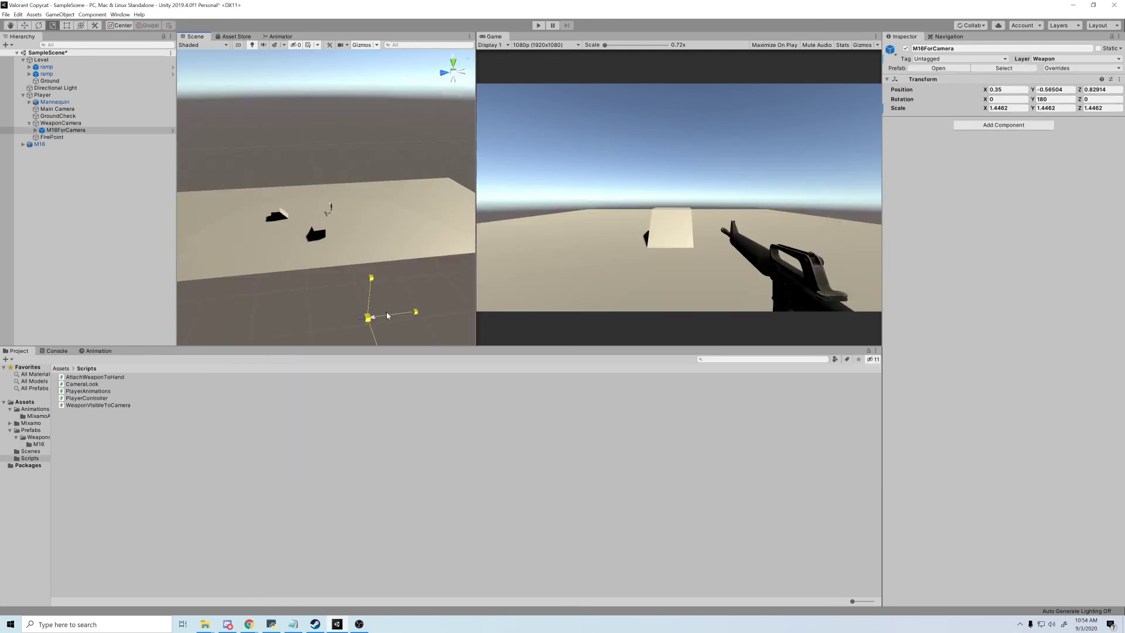
left_click_drag(388, 313, 399, 308)
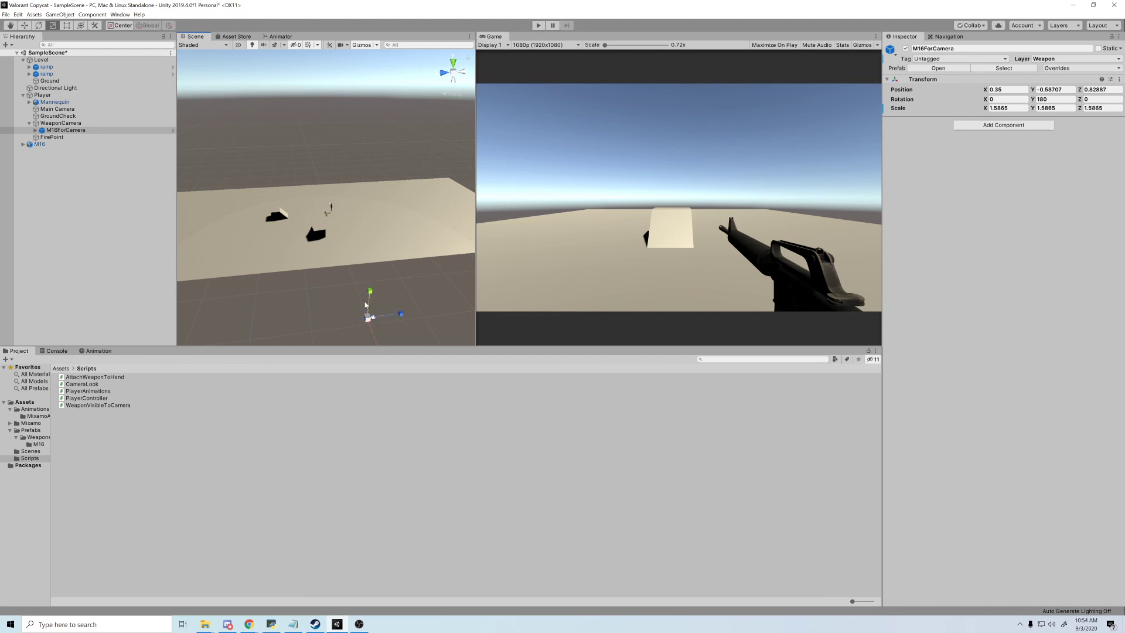
- Play-test the scene, walking around and over the ramps to check how the M16 renders through WeaponCamera
left_click(542, 26)
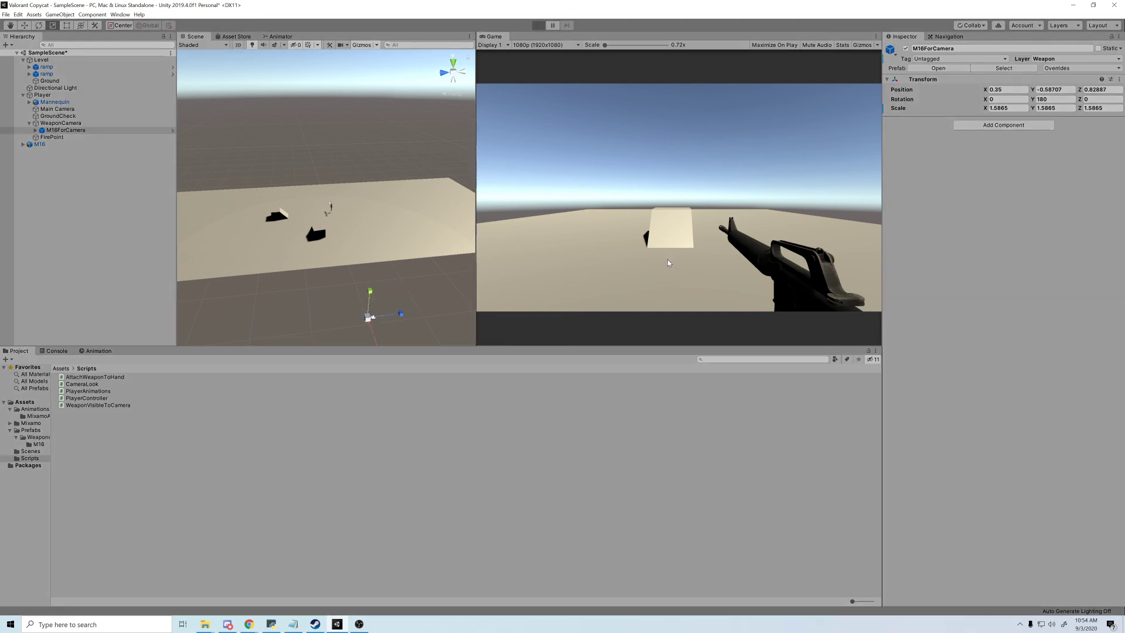
key("w")
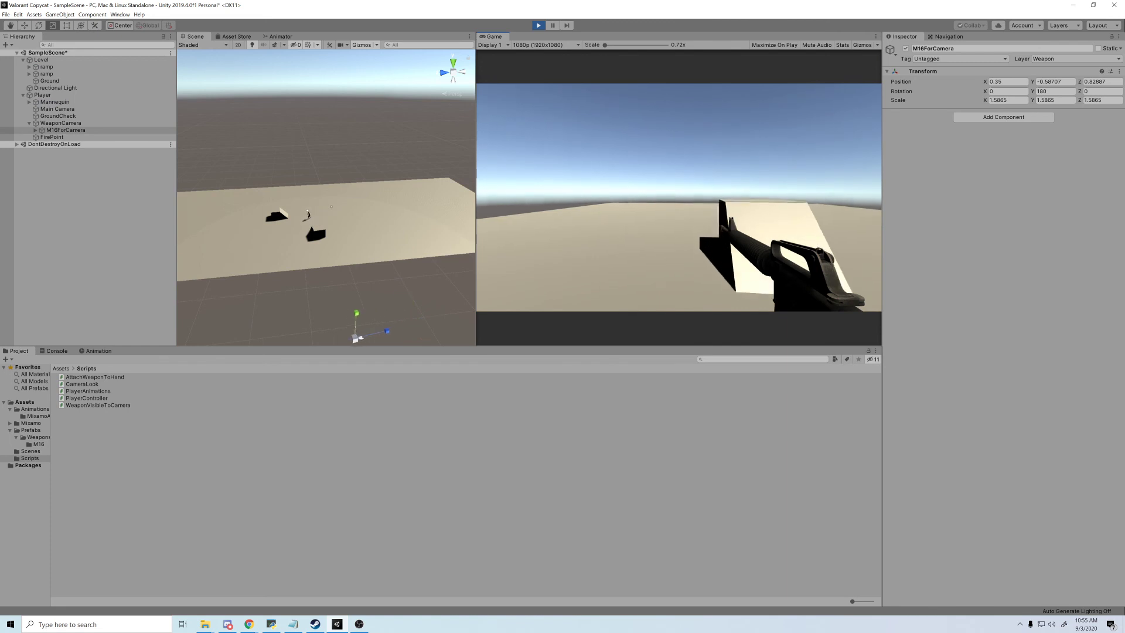
key("w")
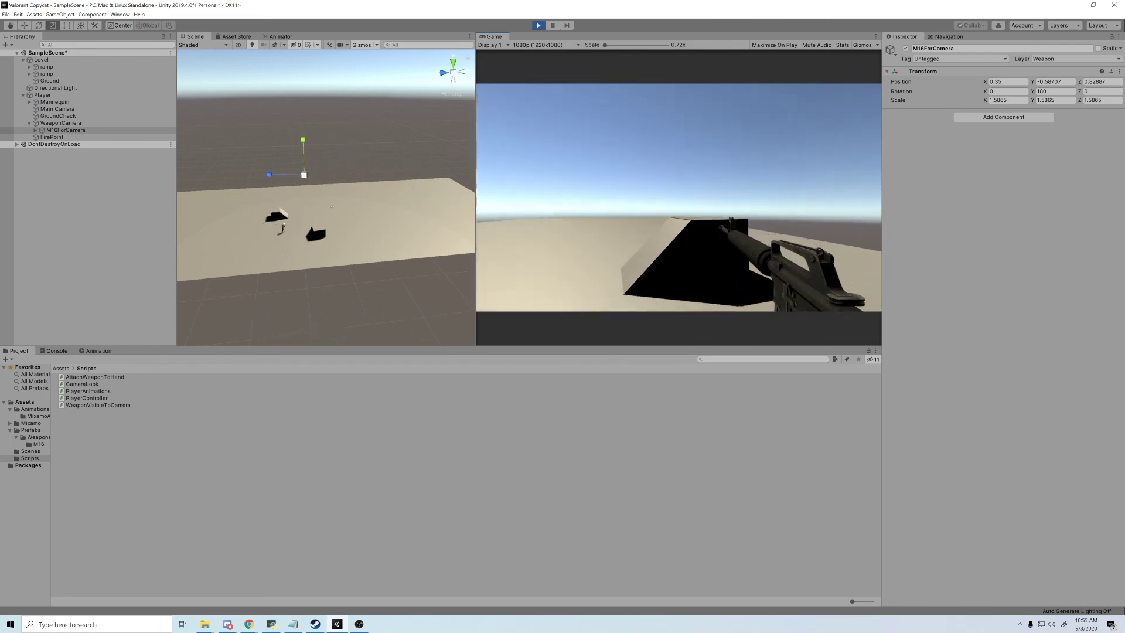
key("w")
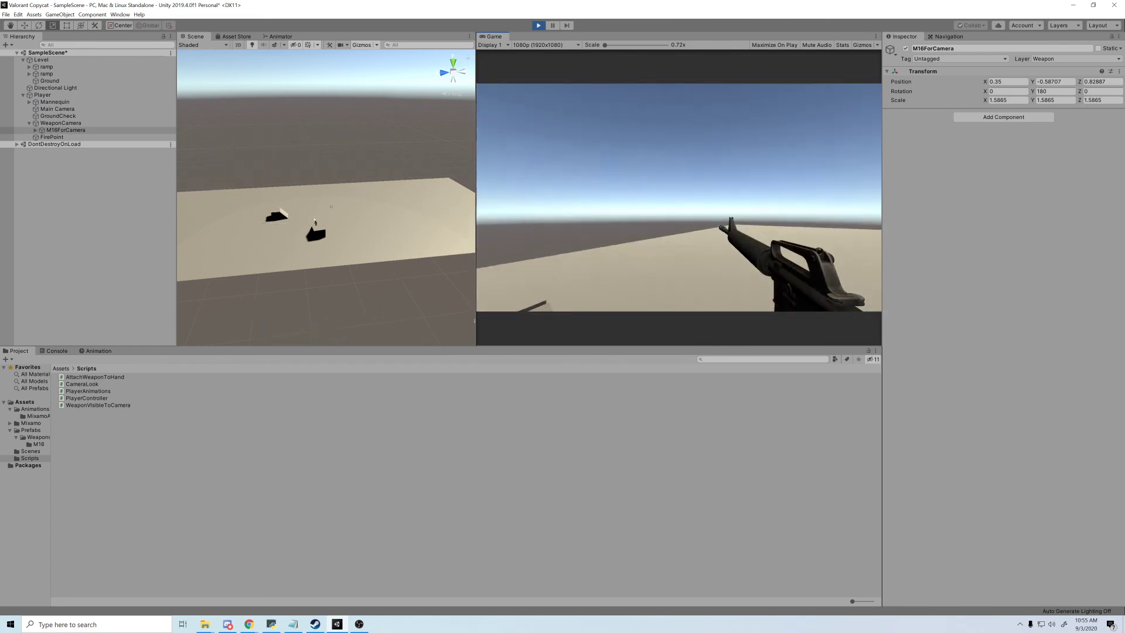
key("w")
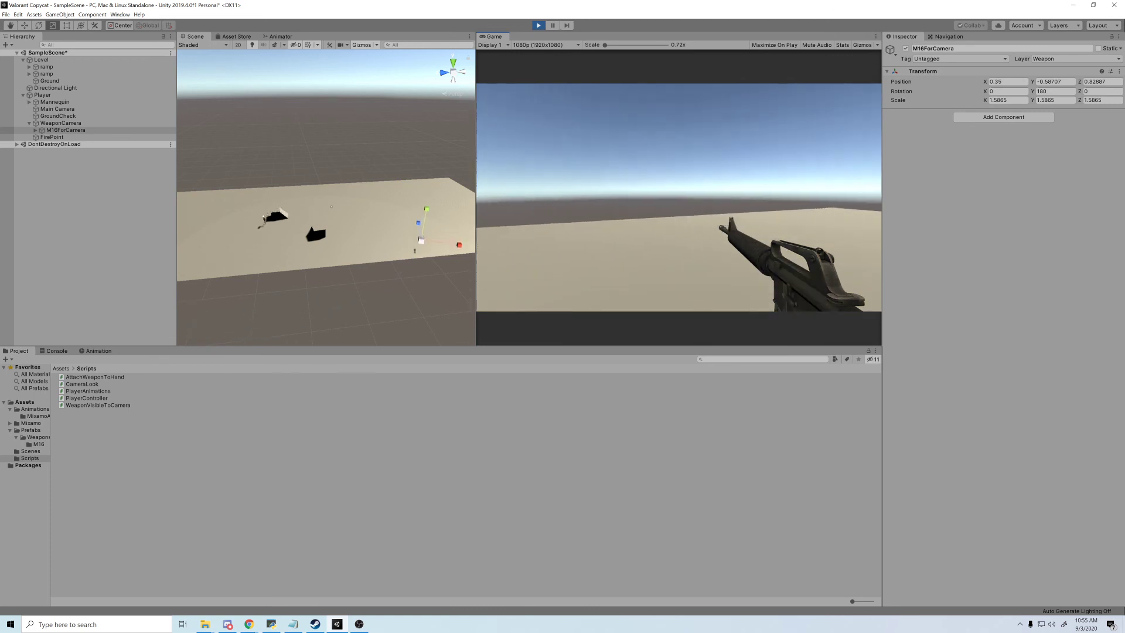
key("w")
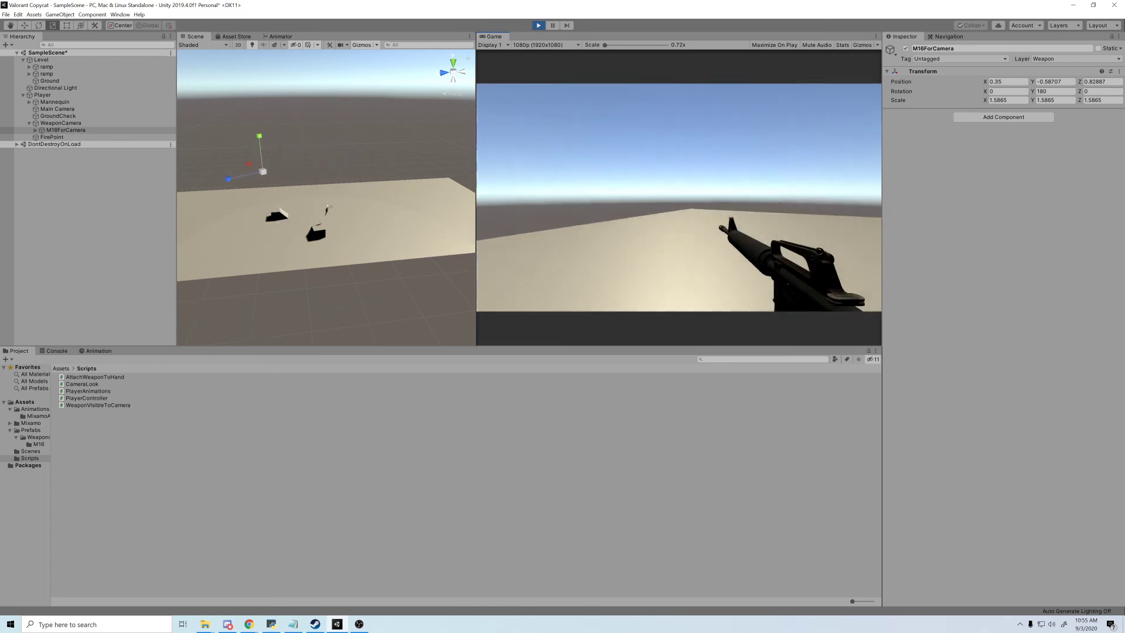
key("w")
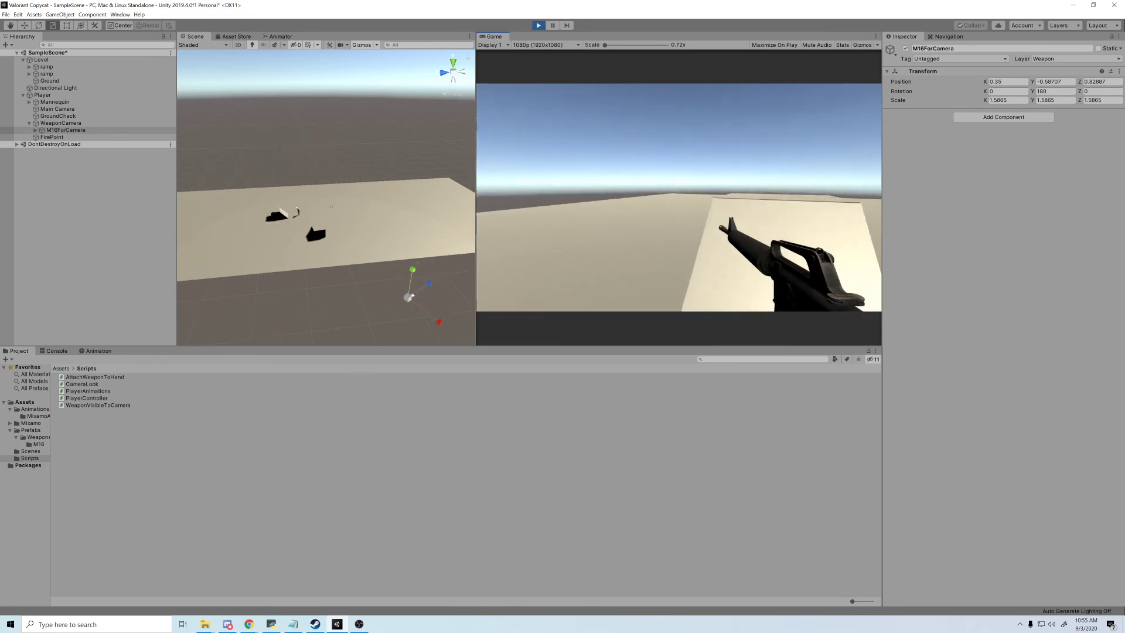
key("w")
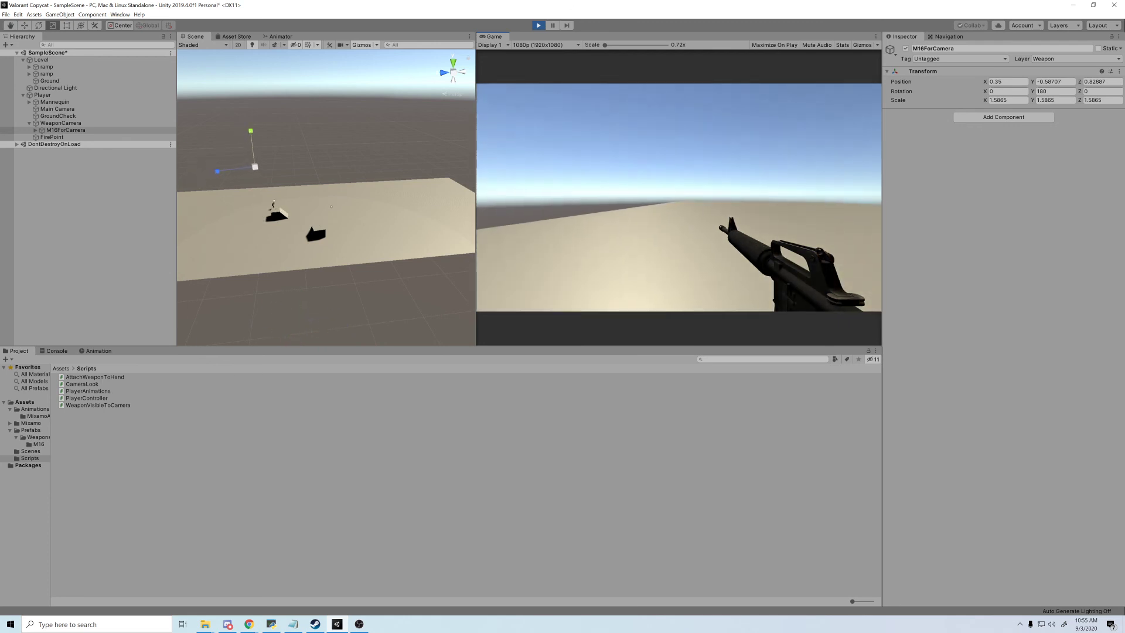
key("w")
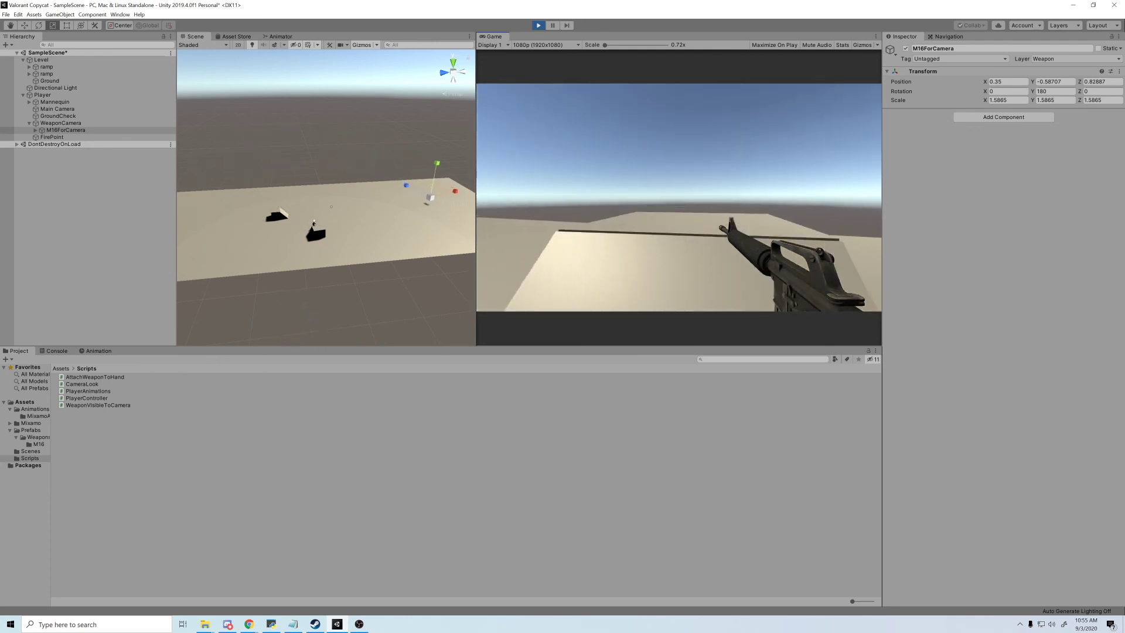
key("w")
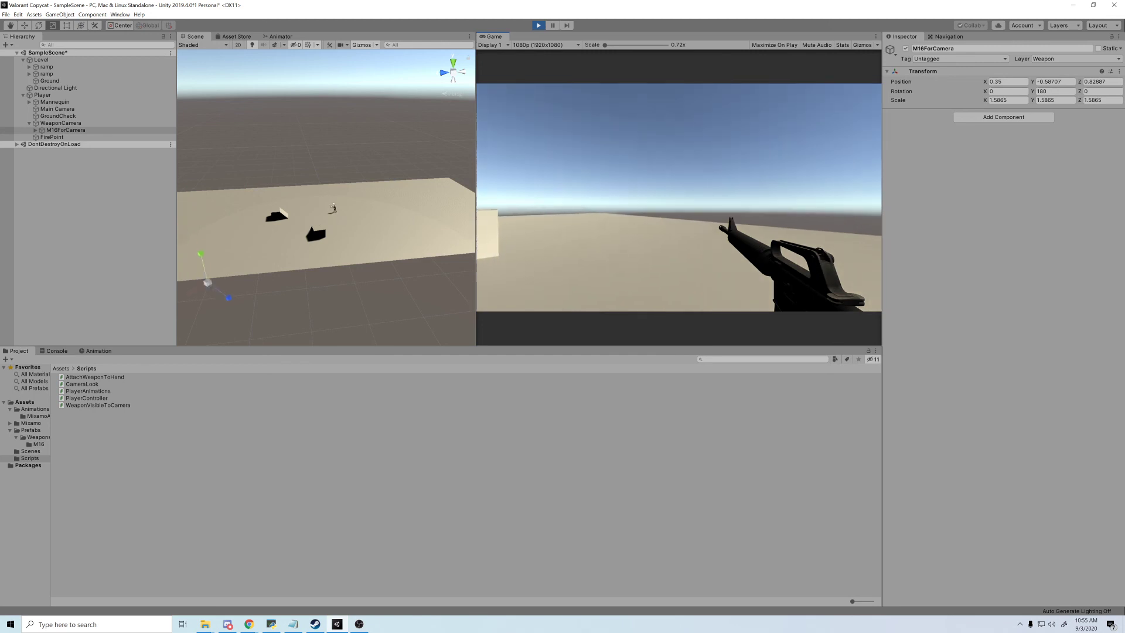